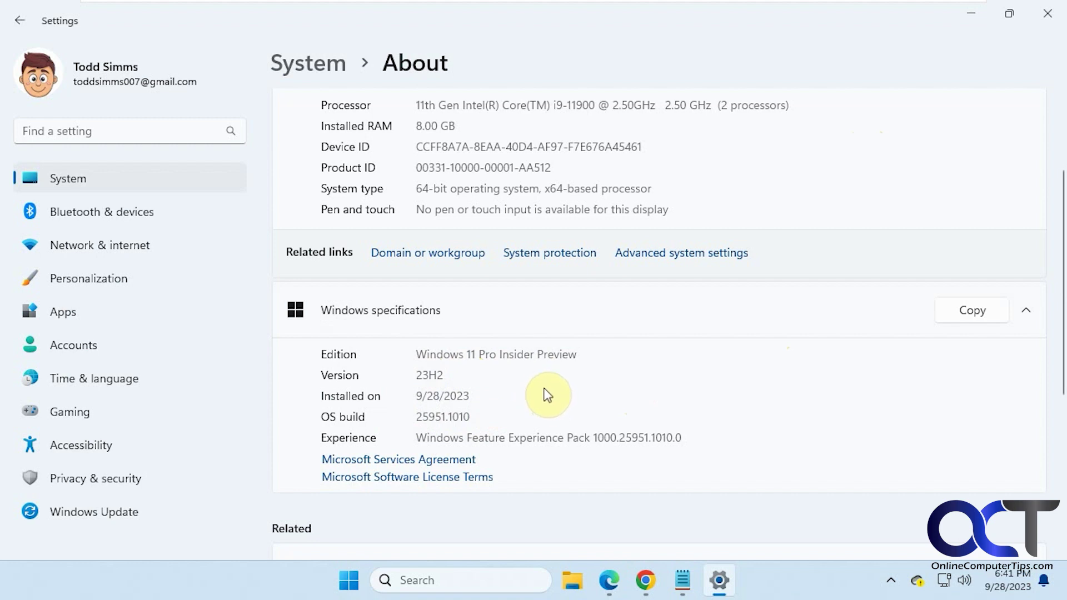
# Step: Launch Snipping Tool by searching 'snipp' in Windows search
pyautogui.click(425, 576)
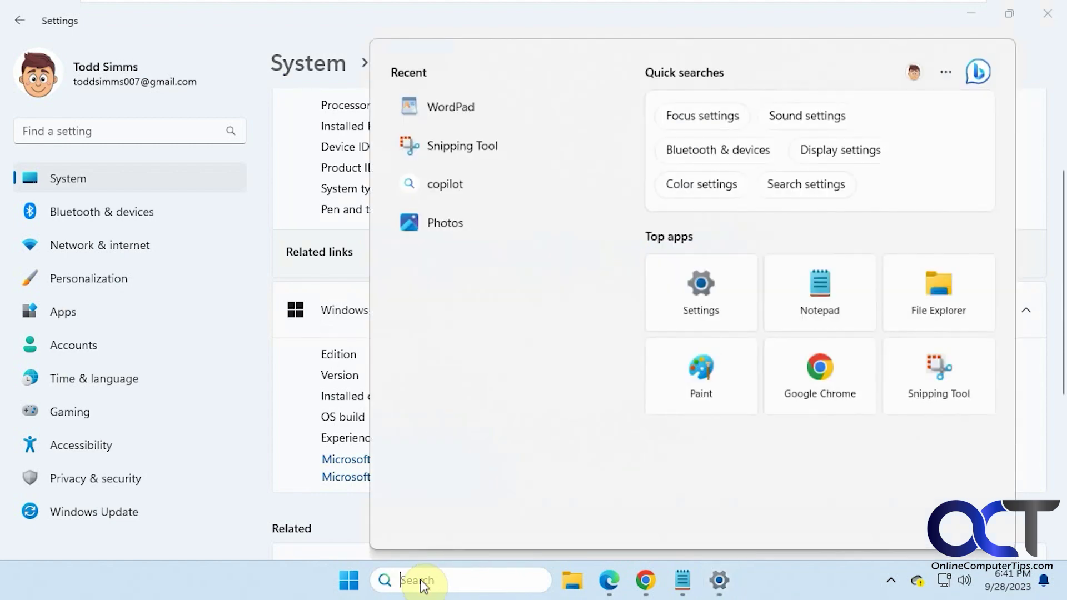
pyautogui.write('snipp')
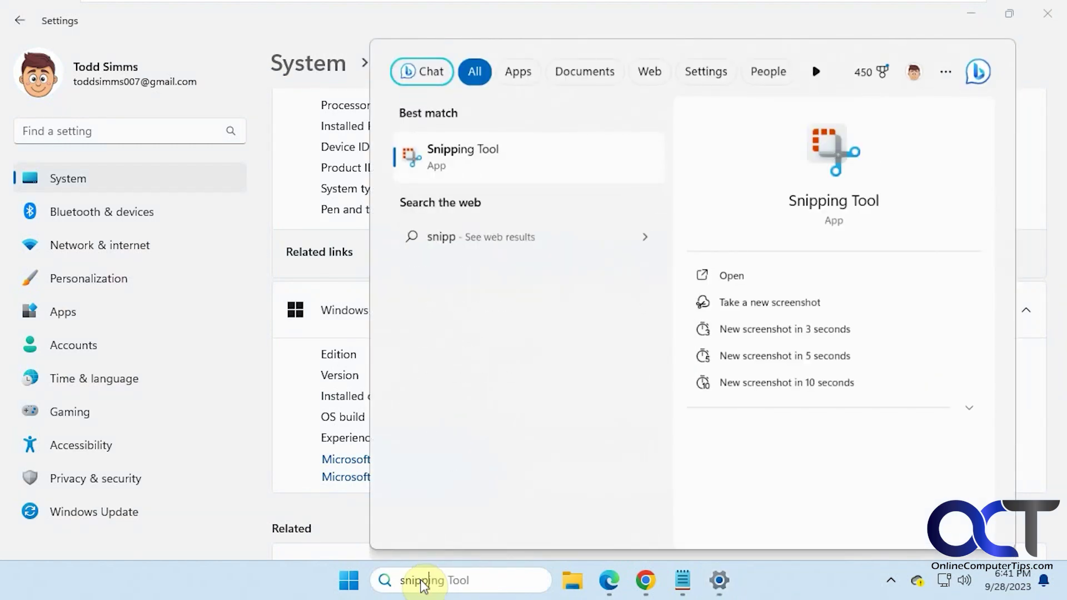
pyautogui.click(516, 169)
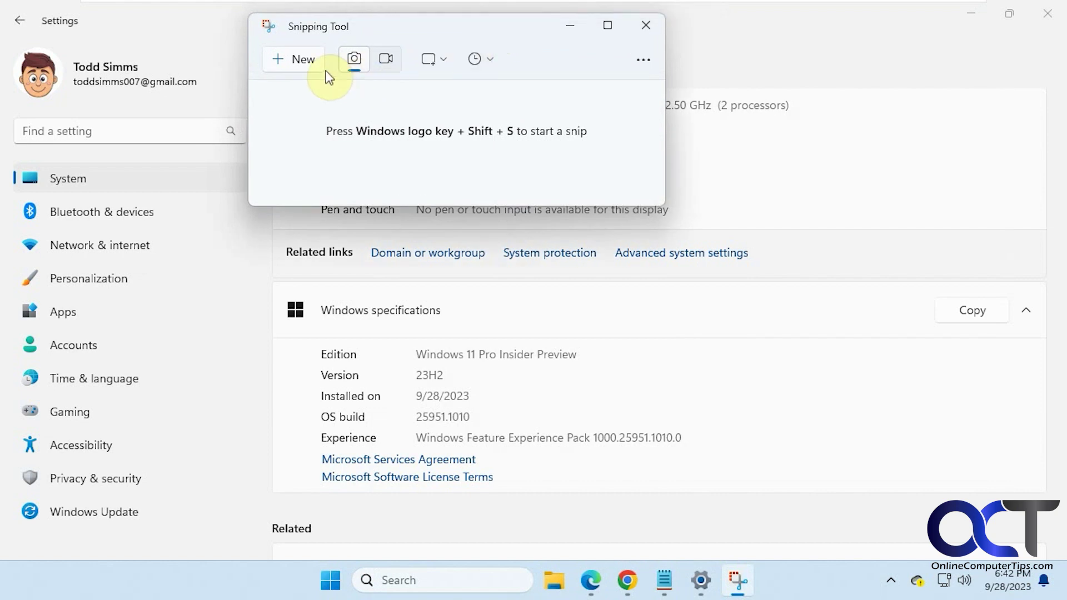
# Step: Keep Rectangle snip mode with no delay, then bring the dupeGuru article in Edge forward
pyautogui.click(444, 62)
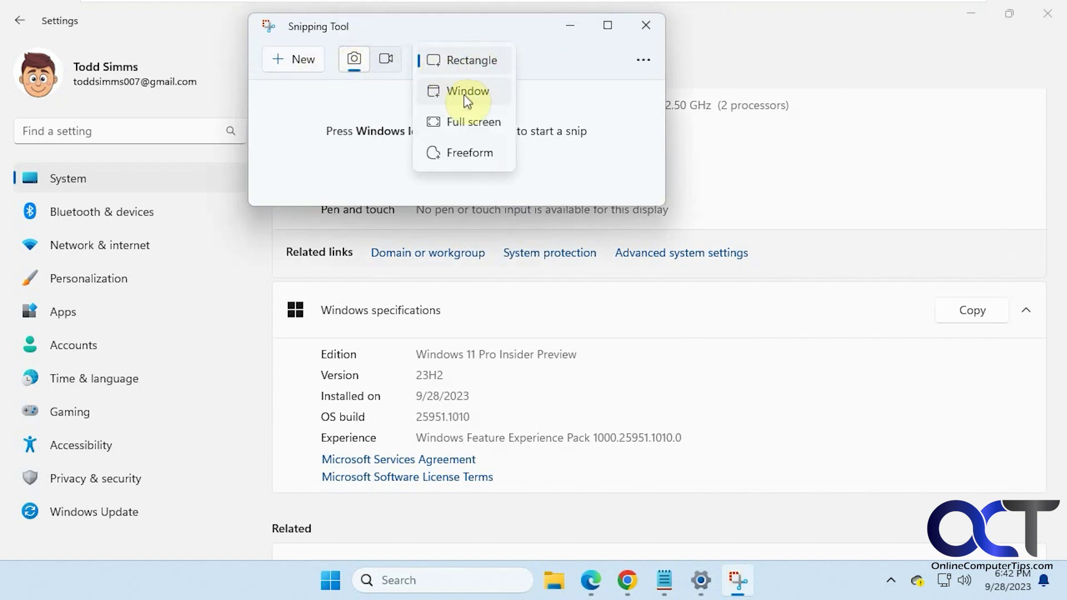
pyautogui.click(536, 66)
pyautogui.click(493, 59)
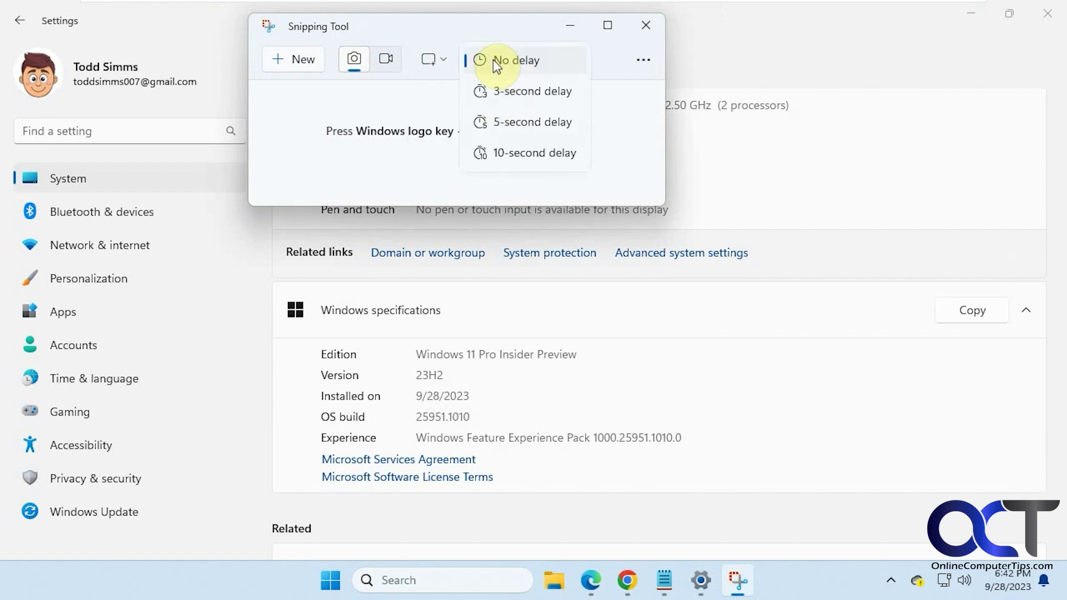
pyautogui.click(602, 62)
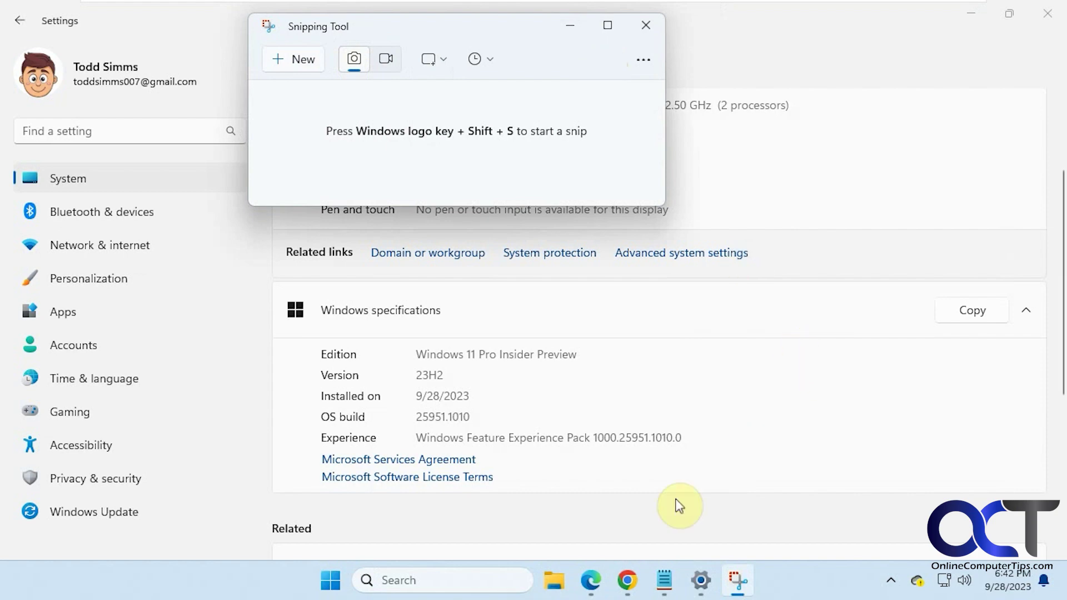
pyautogui.click(591, 580)
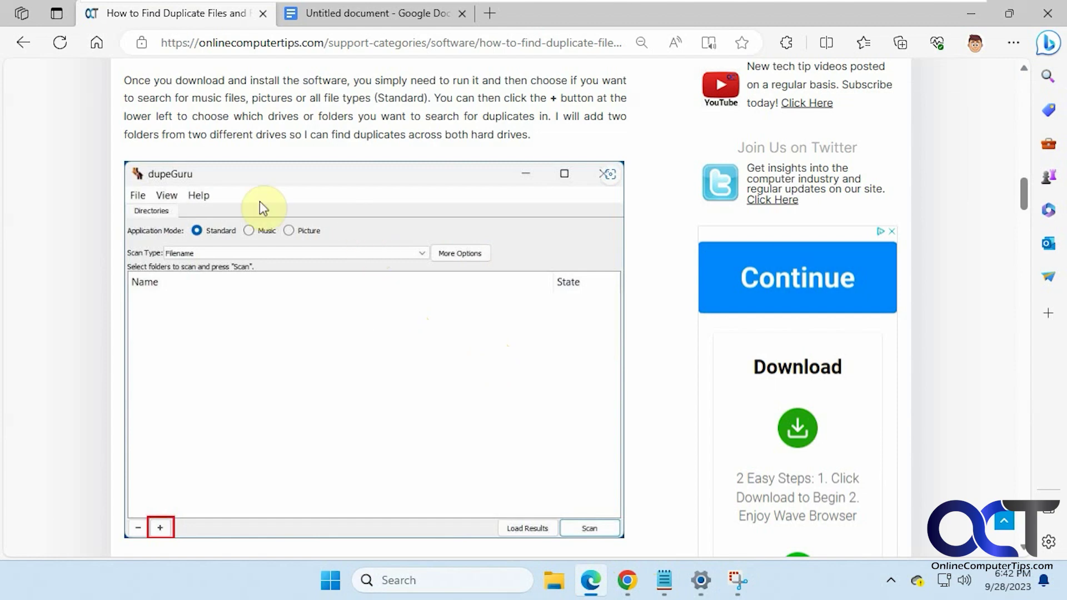
# Step: Take a rectangle snip of the dupeGuru window screenshot in the article
pyautogui.moveTo(168, 196); pyautogui.dragTo(191, 197)
pyautogui.click(278, 115)
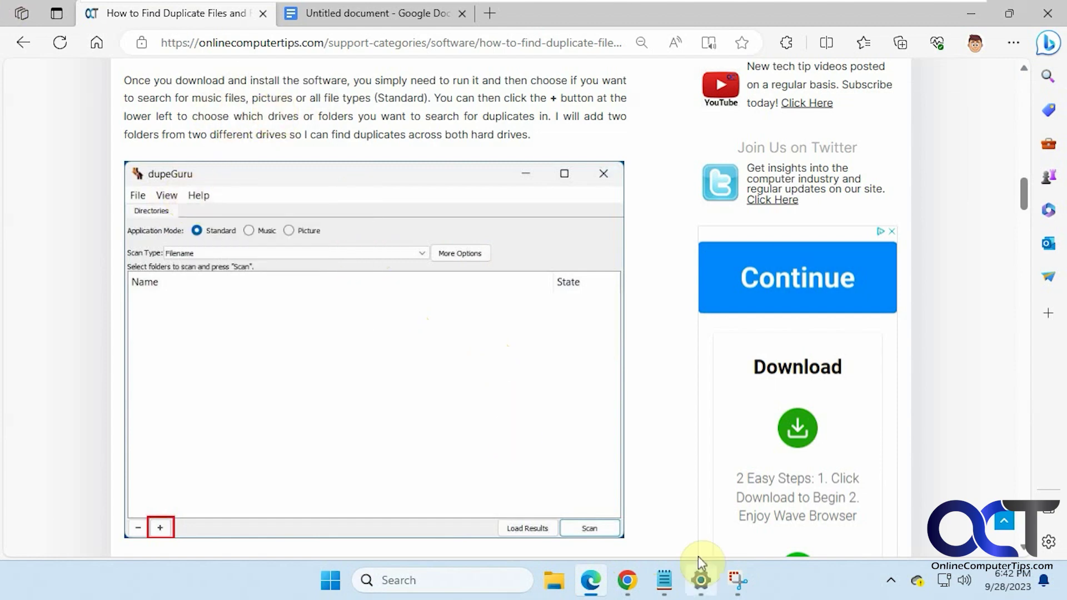
pyautogui.click(737, 580)
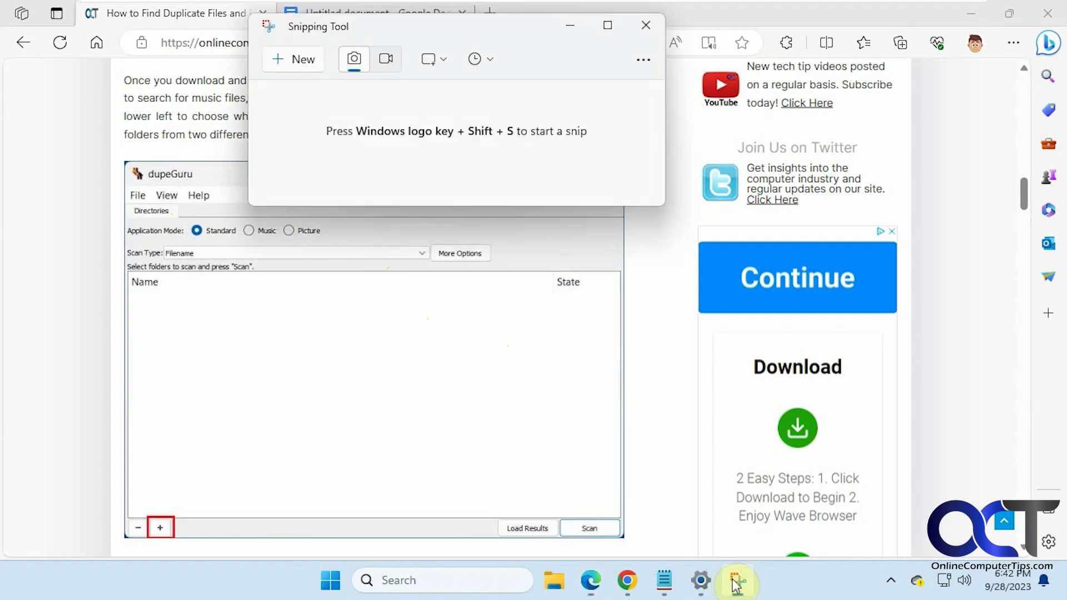
pyautogui.click(309, 73)
pyautogui.moveTo(117, 146); pyautogui.dragTo(628, 540)
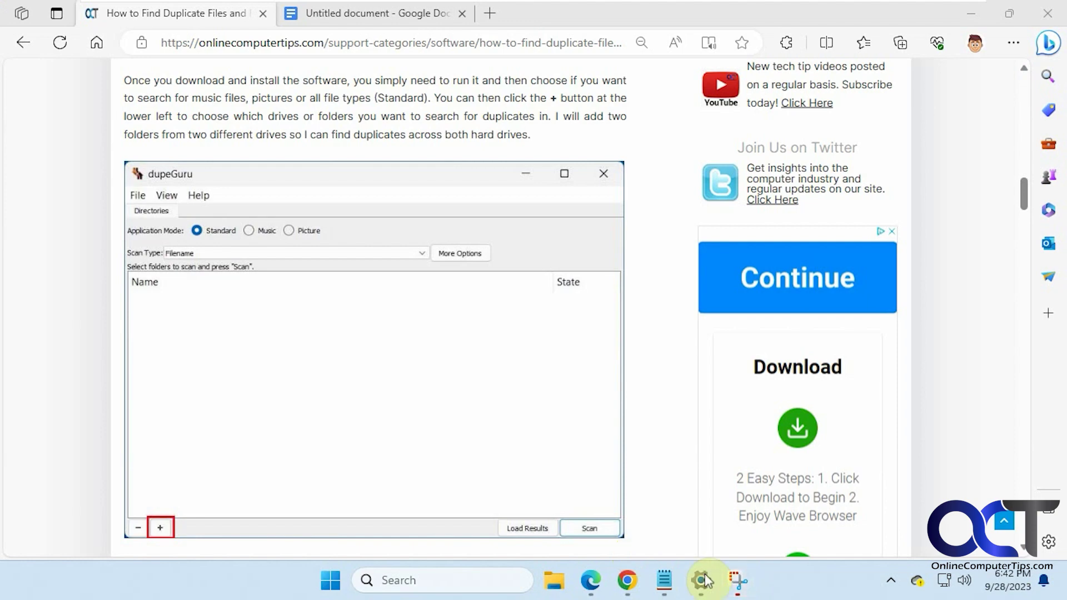
pyautogui.click(738, 581)
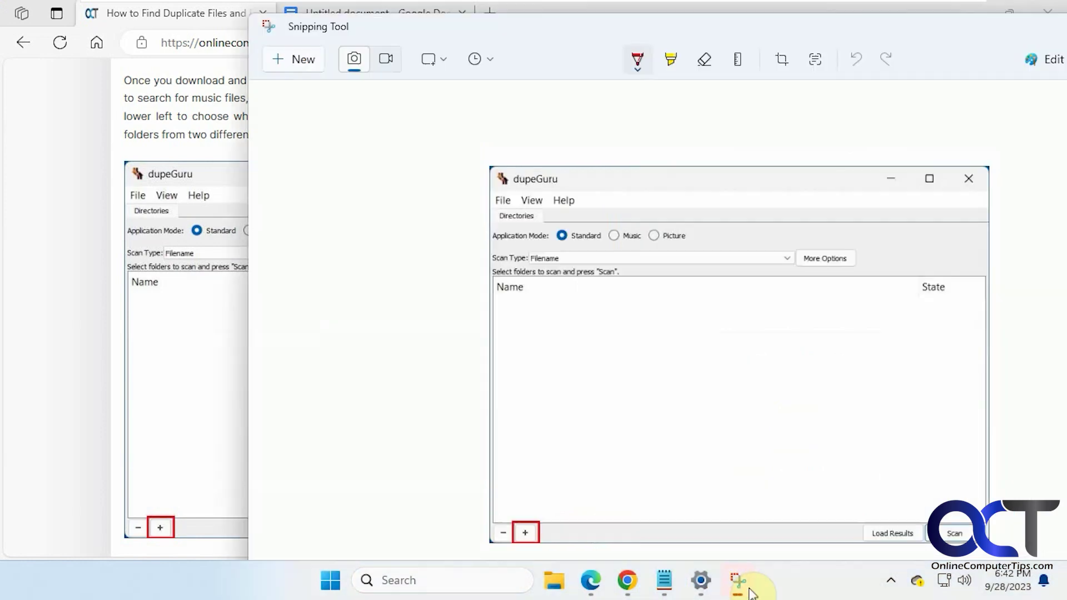
# Step: Copy all detected text from the snip and switch to the Untitled Google Docs document
pyautogui.click(816, 62)
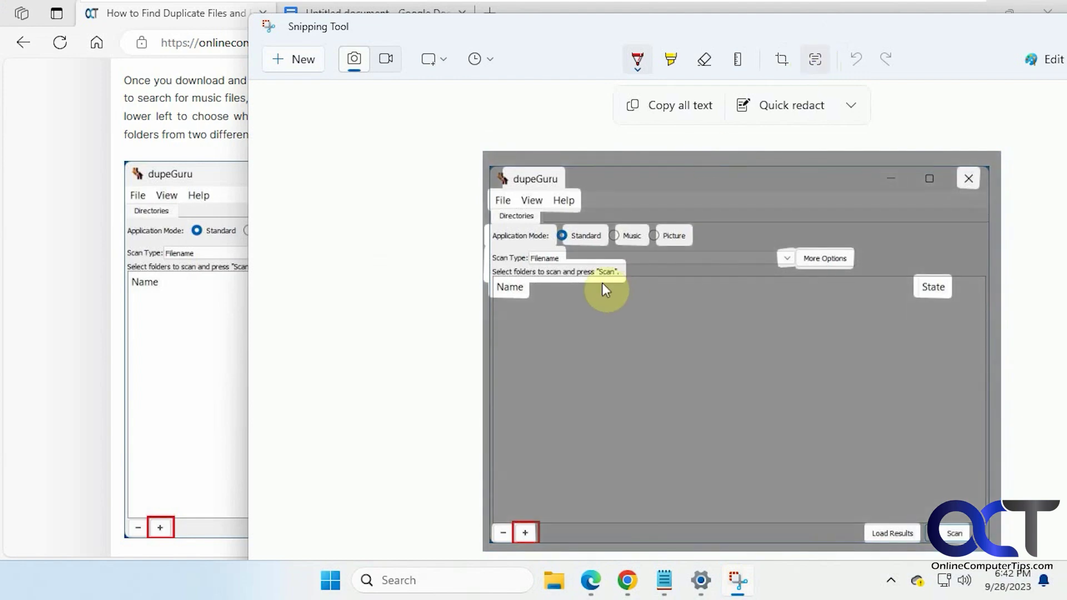
pyautogui.click(691, 107)
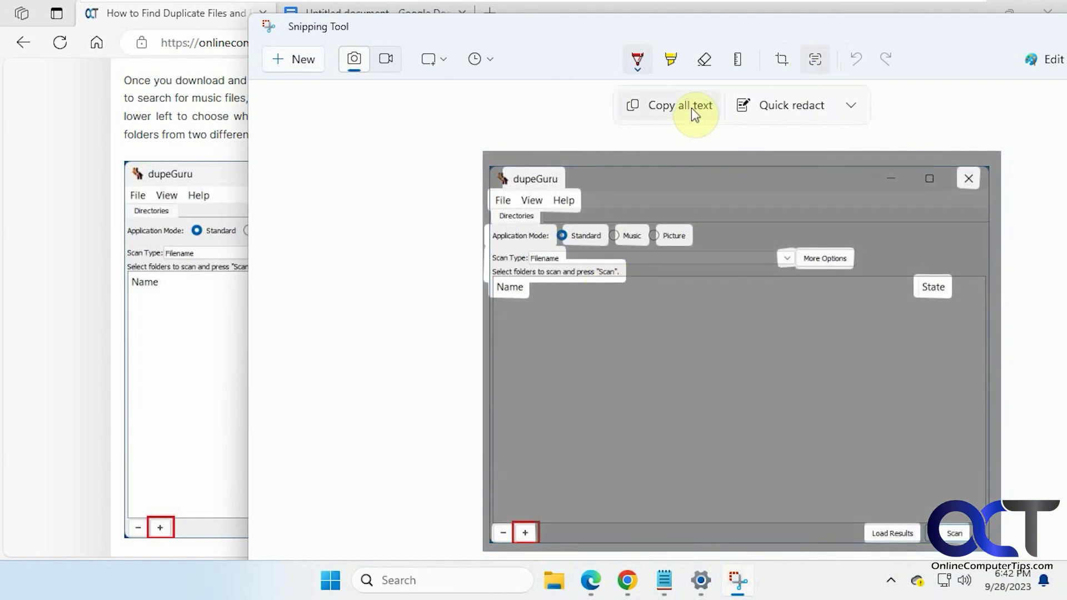
pyautogui.click(86, 405)
pyautogui.click(382, 26)
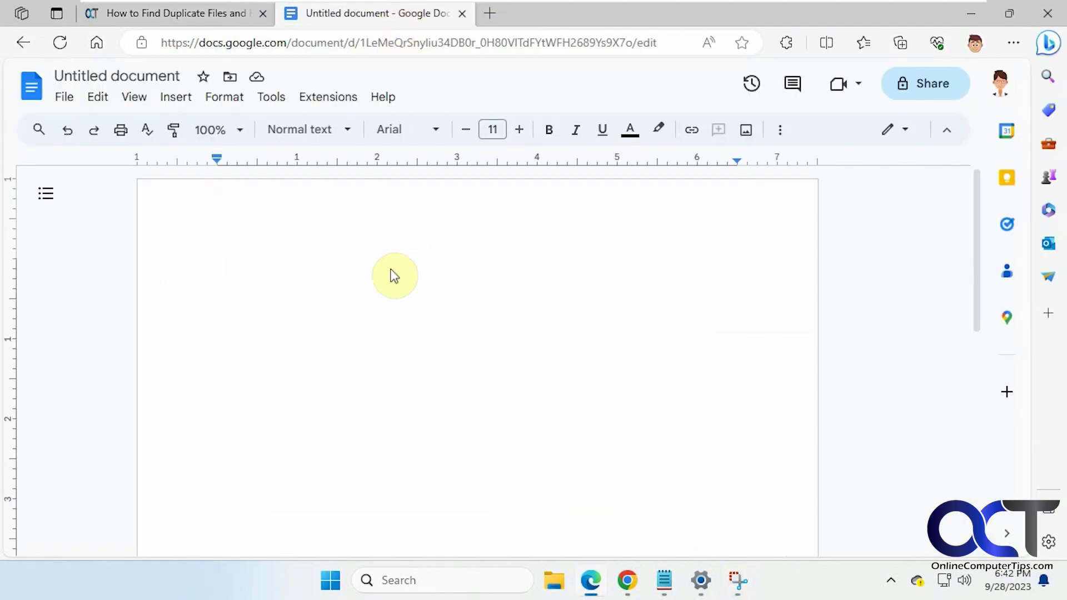
# Step: Paste the dupeGuru text, from 'dupeGuru' through 'Scan', into the Untitled document
pyautogui.hotkey('ctrl', 'v')
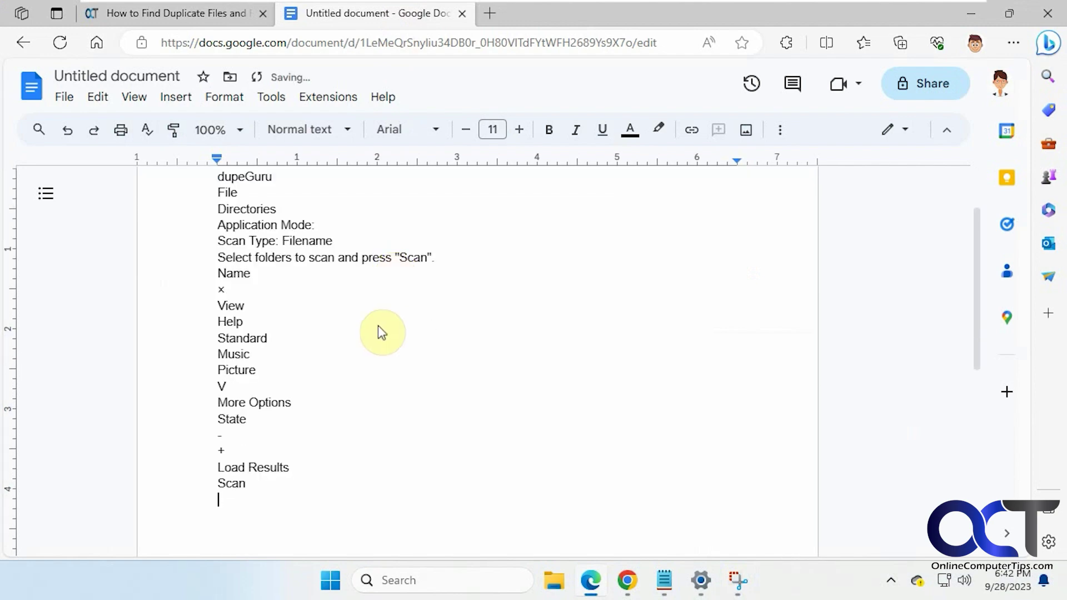
pyautogui.scroll(2, 371, 378)
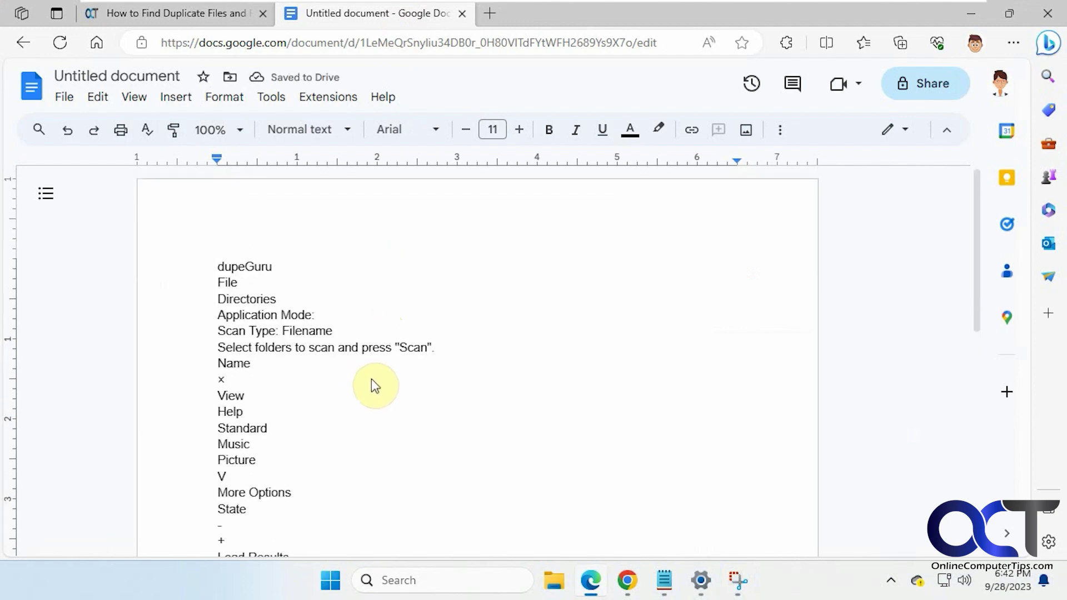
pyautogui.scroll(-3, 371, 378)
pyautogui.scroll(2, 371, 384)
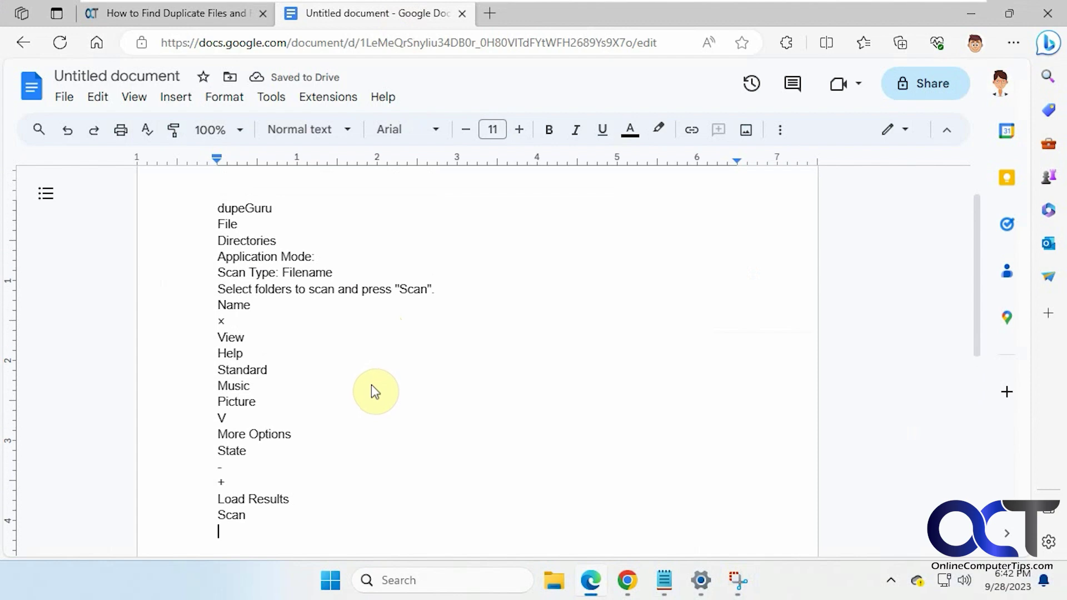
# Step: Snip the article's 'Once you download…' paragraph together with the dupeGuru screenshot
pyautogui.click(231, 15)
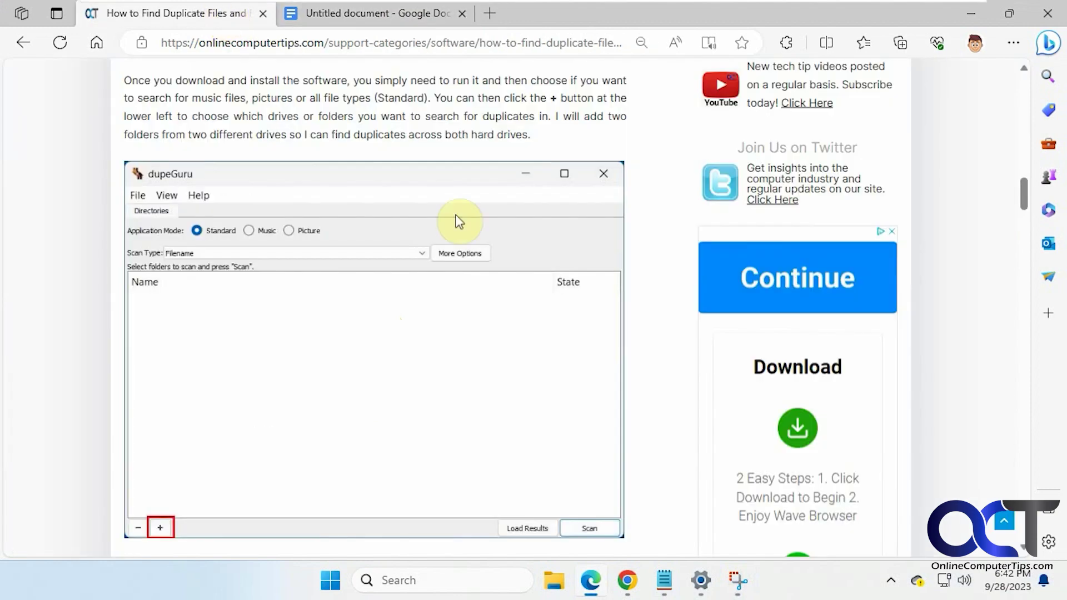
pyautogui.click(738, 581)
pyautogui.click(294, 57)
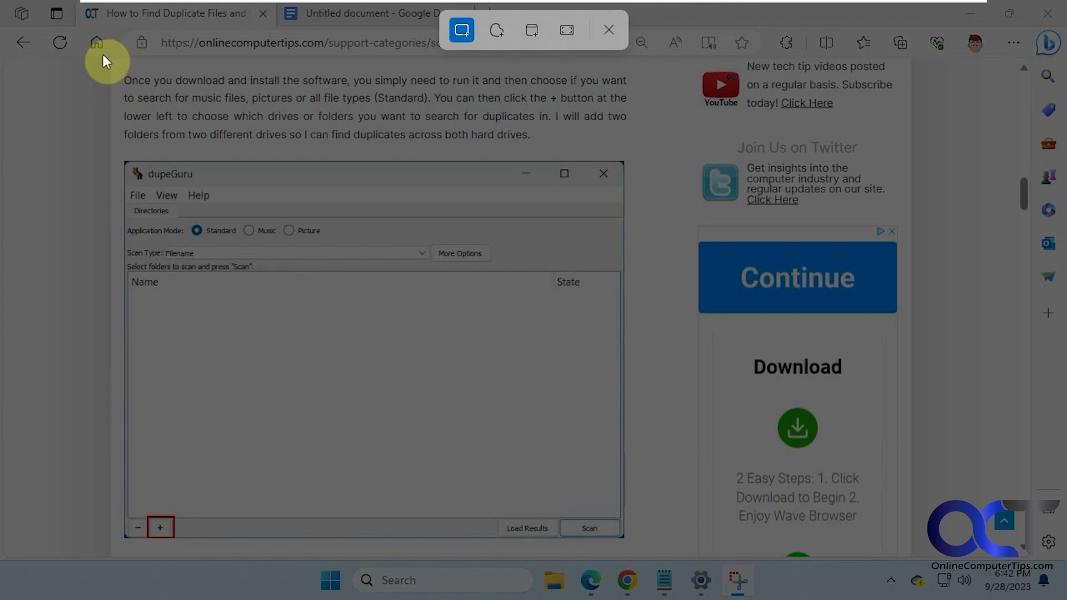
pyautogui.moveTo(113, 65); pyautogui.dragTo(635, 545)
pyautogui.click(736, 580)
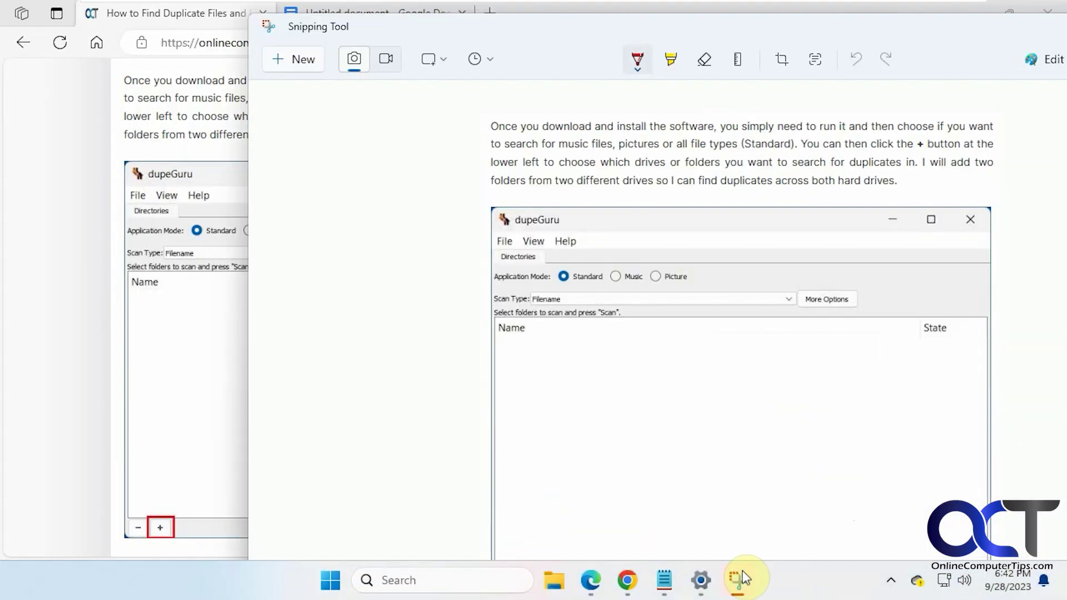
# Step: Detect and copy the new capture's text, then return to the Google Docs document
pyautogui.click(815, 59)
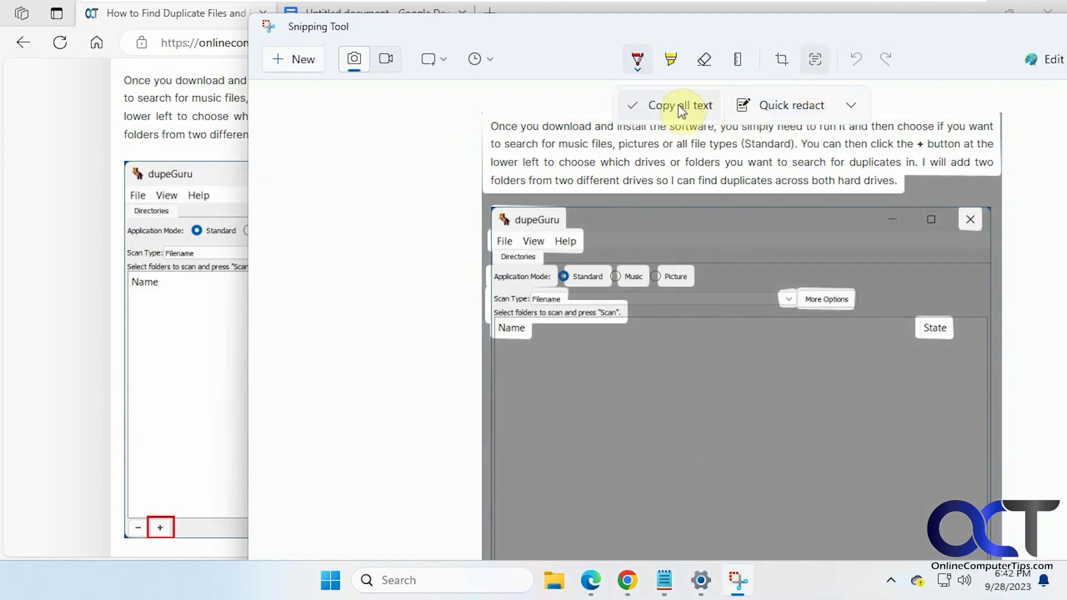
pyautogui.click(590, 582)
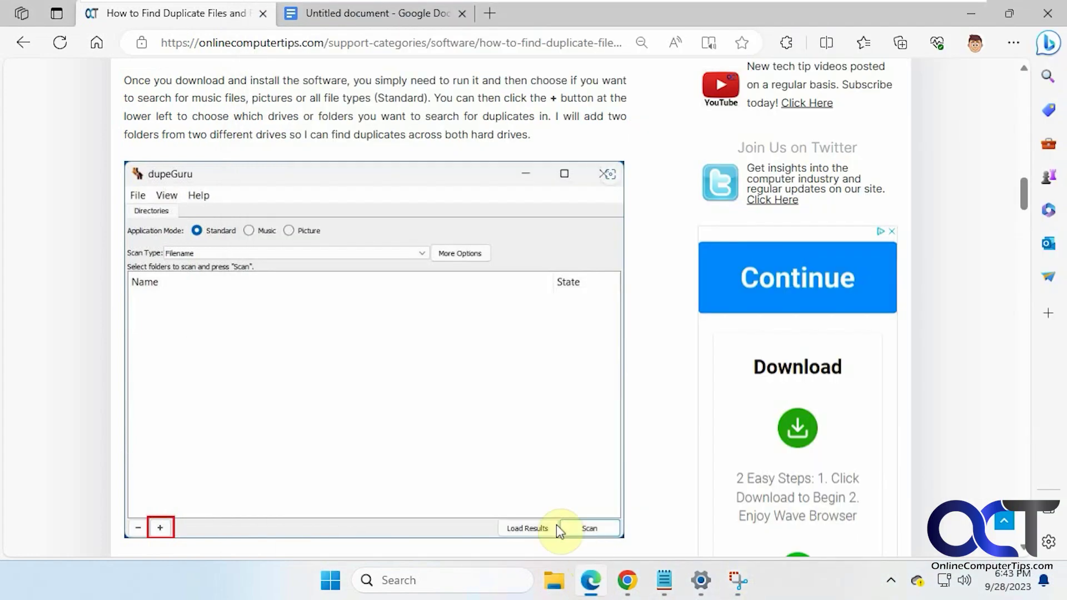
pyautogui.click(419, 20)
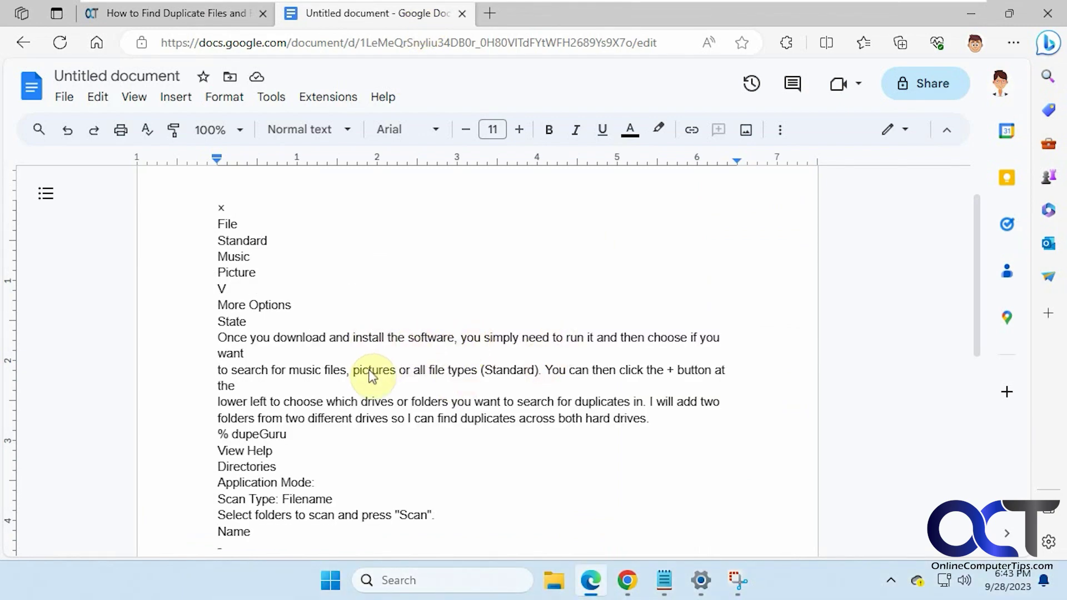
# Step: Select all the pasted article text and delete it, then return to the article
pyautogui.scroll(-2, 372, 376)
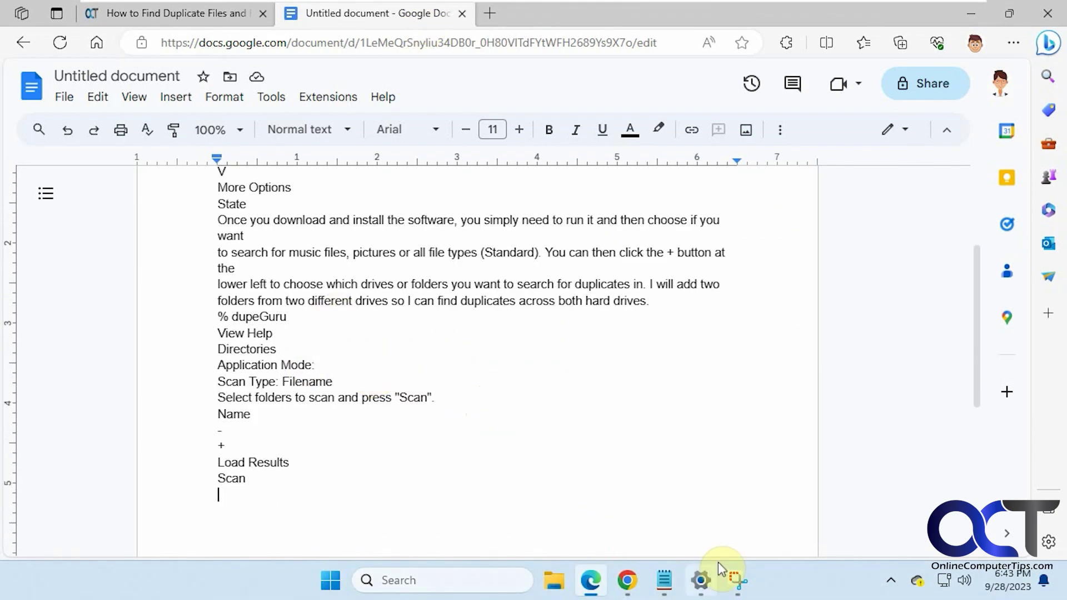
pyautogui.hotkey('ctrl', 'a')
pyautogui.press('Delete')
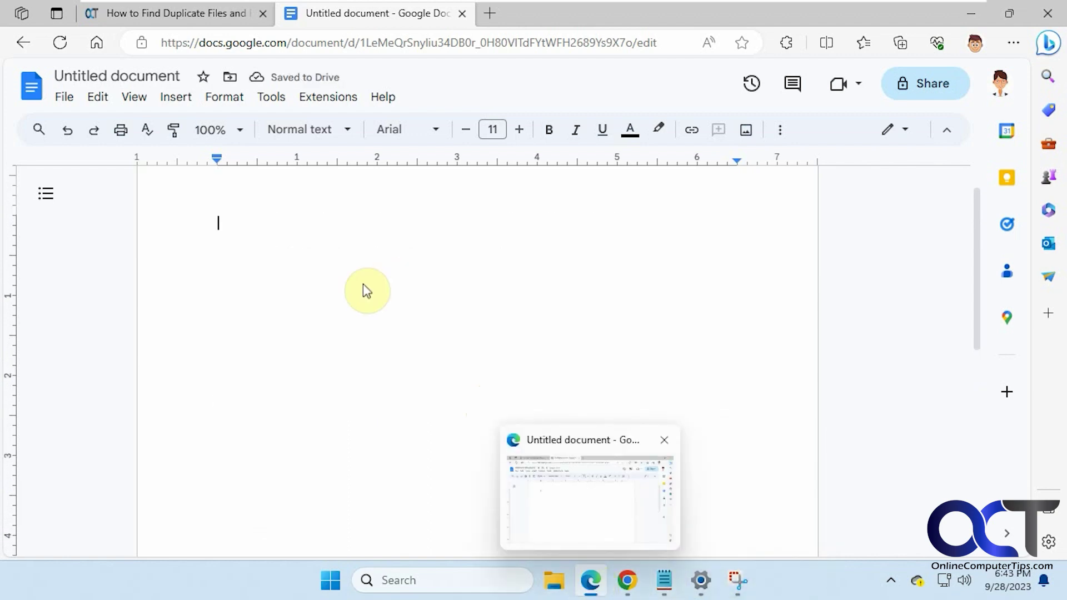
pyautogui.click(210, 14)
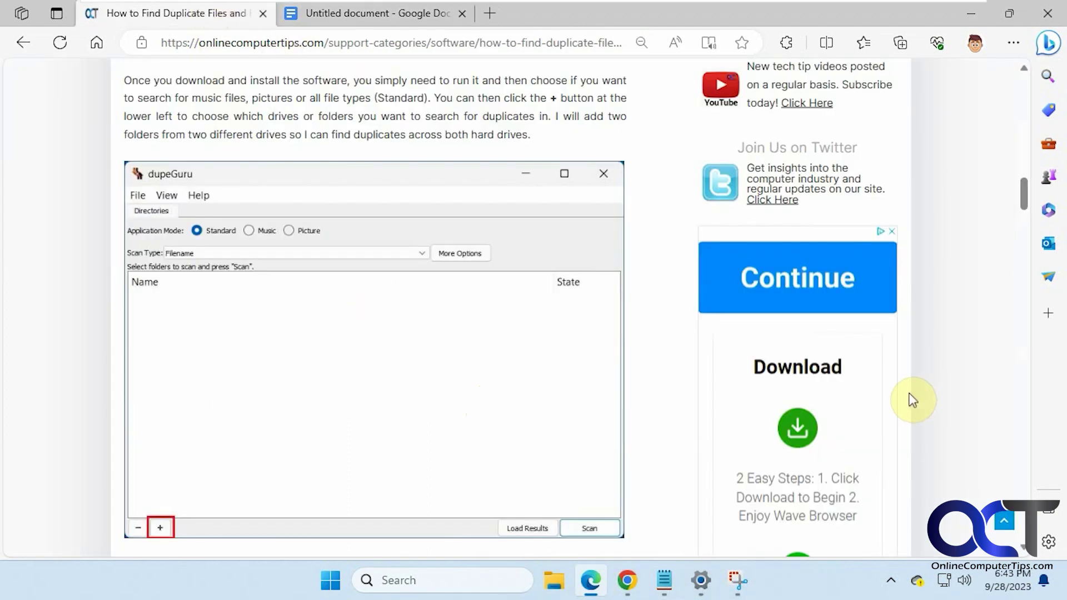
# Step: Snip the sidebar's Continue / Download ad and detect its text
pyautogui.scroll(-3, 909, 399)
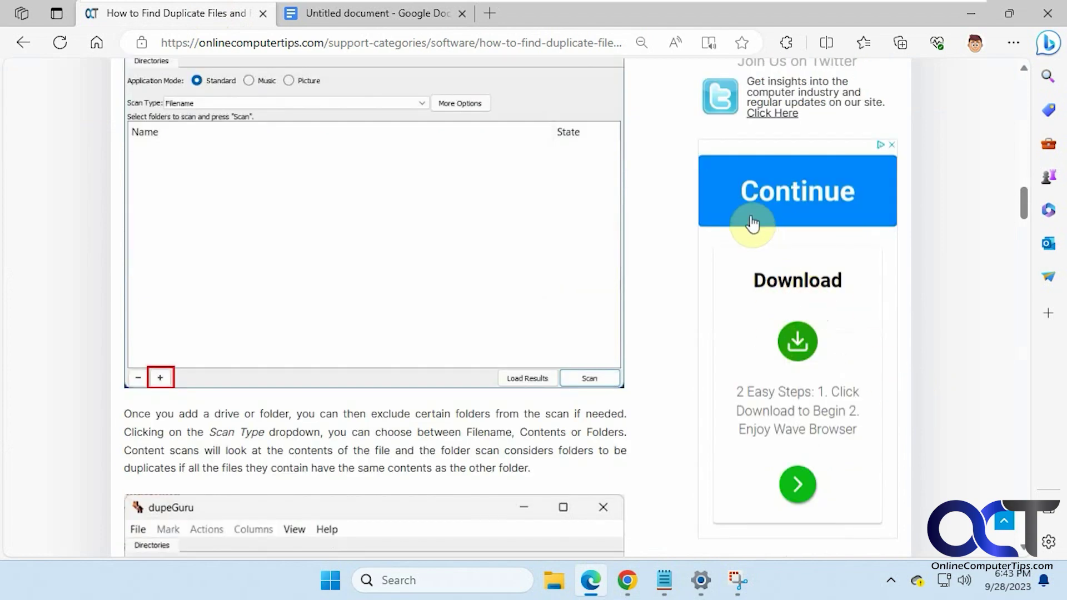
pyautogui.click(739, 578)
pyautogui.click(299, 60)
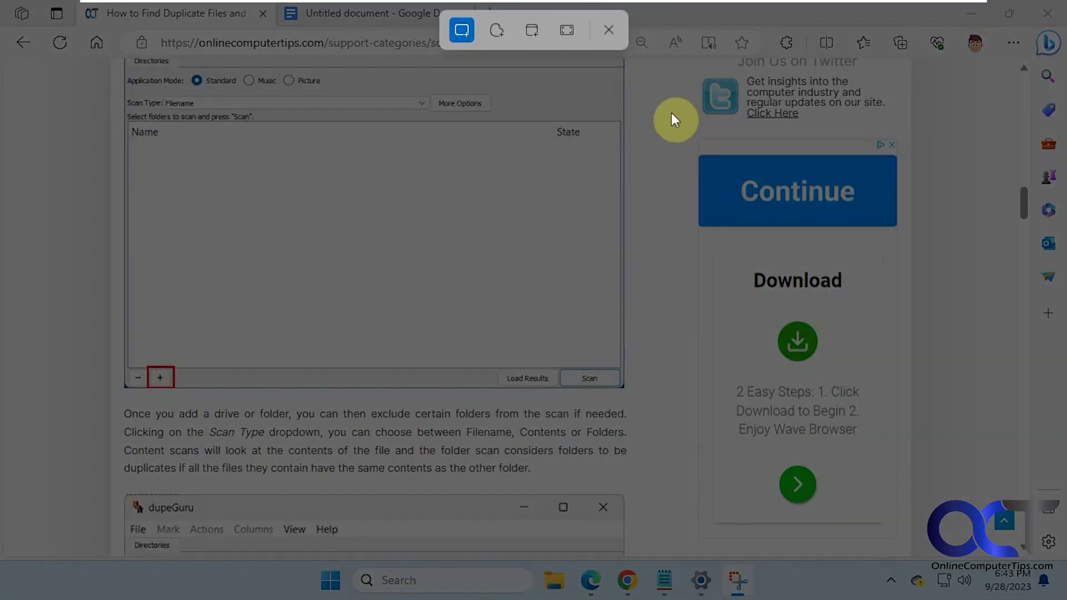
pyautogui.moveTo(683, 124); pyautogui.dragTo(924, 558)
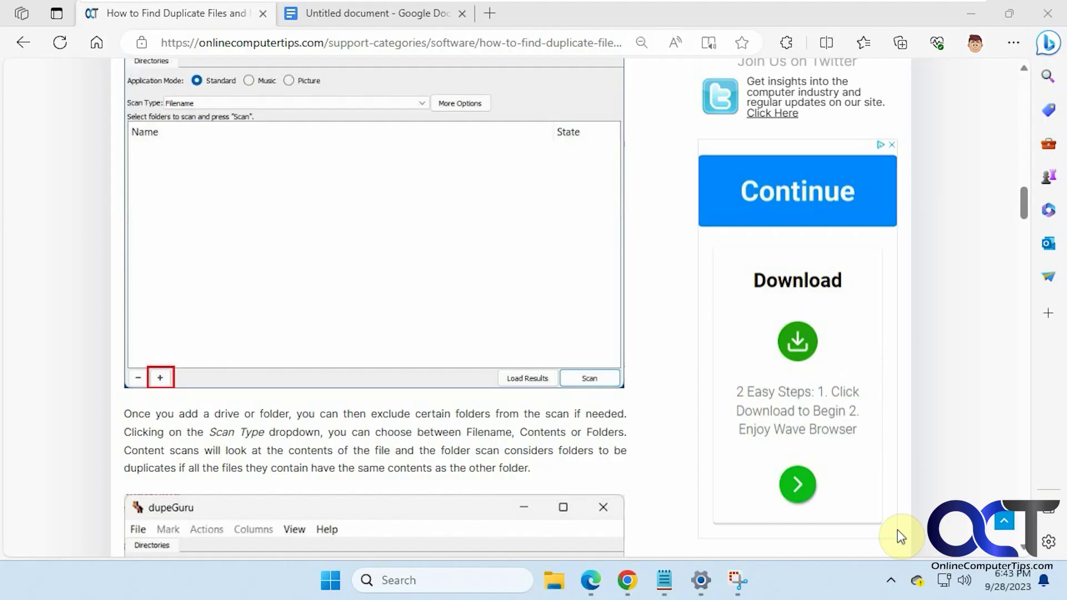
pyautogui.click(740, 581)
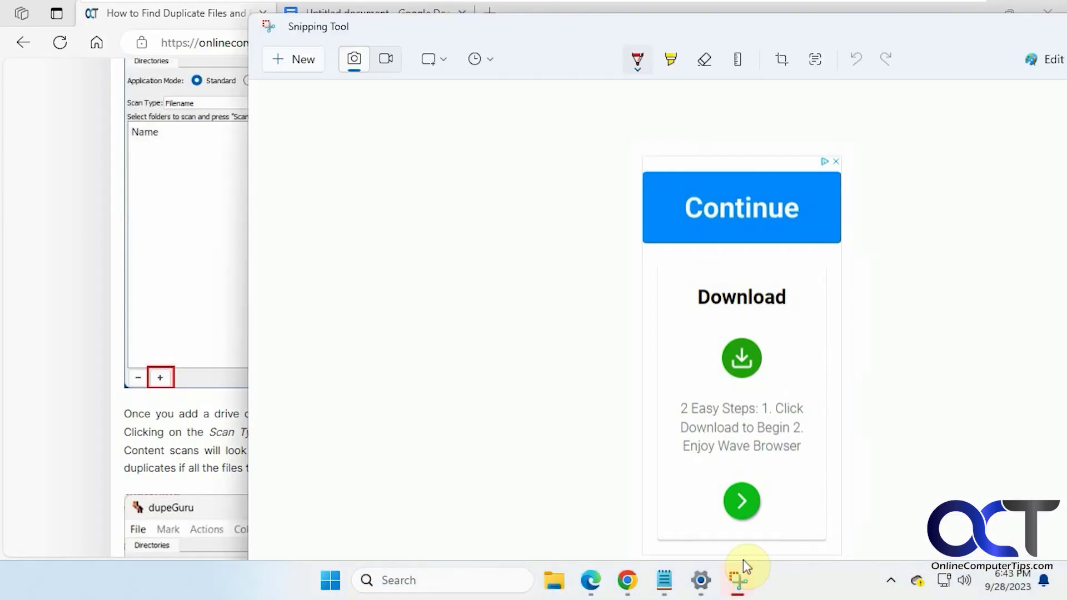
pyautogui.click(815, 59)
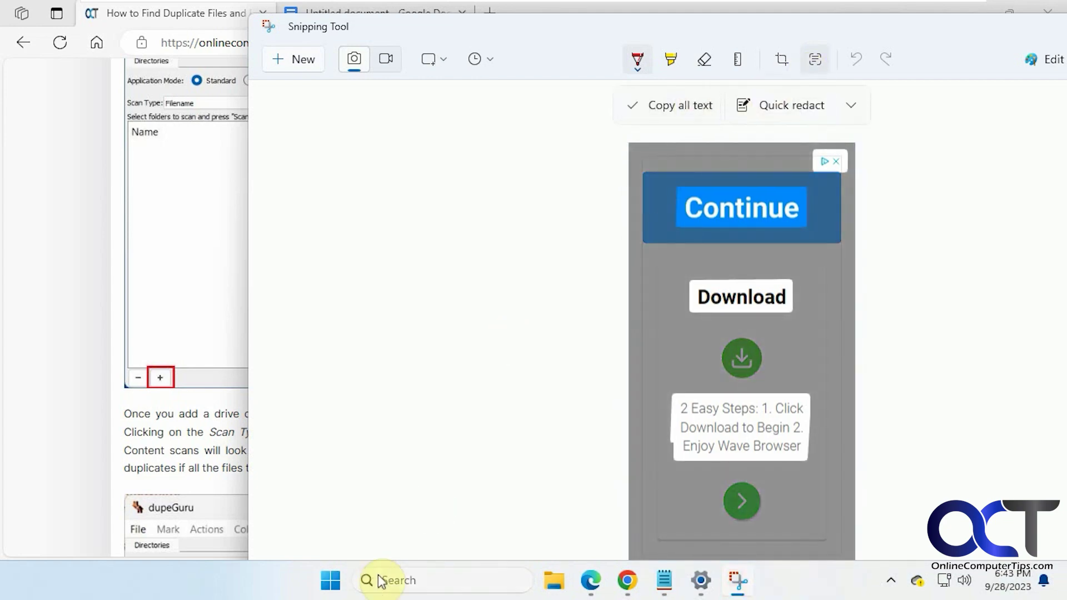
pyautogui.click(585, 581)
# Step: Paste the ad's text, 'DX' through 'Enjoy Wave Browser', into the blank document, then return to the article
pyautogui.click(374, 15)
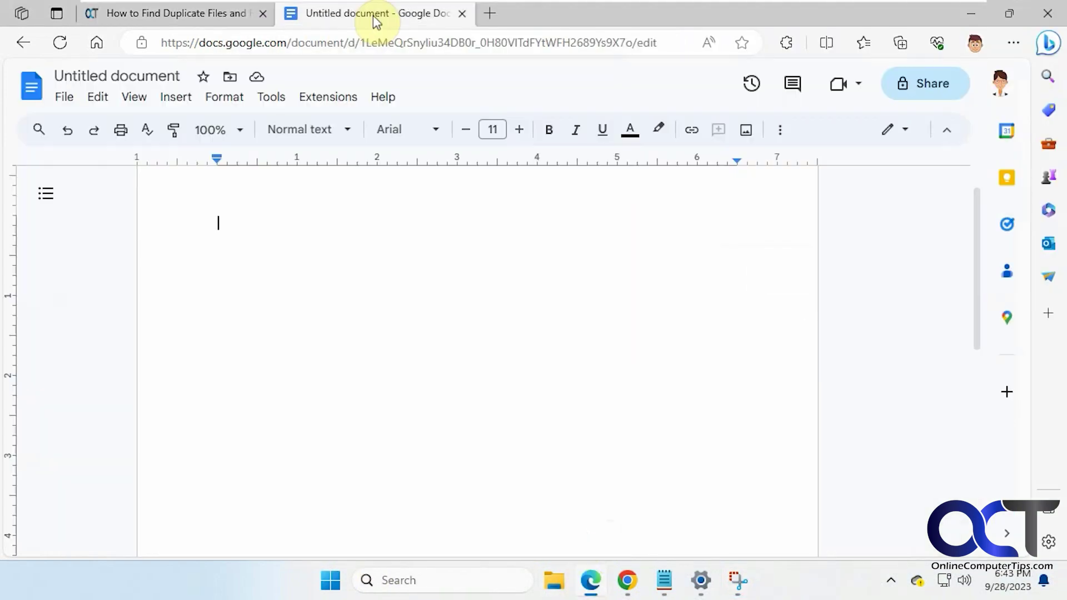
pyautogui.write('DX Continue Download 2 Easy Steps: 1. Click Download to Begin 2. Enjoy Wave Browser')
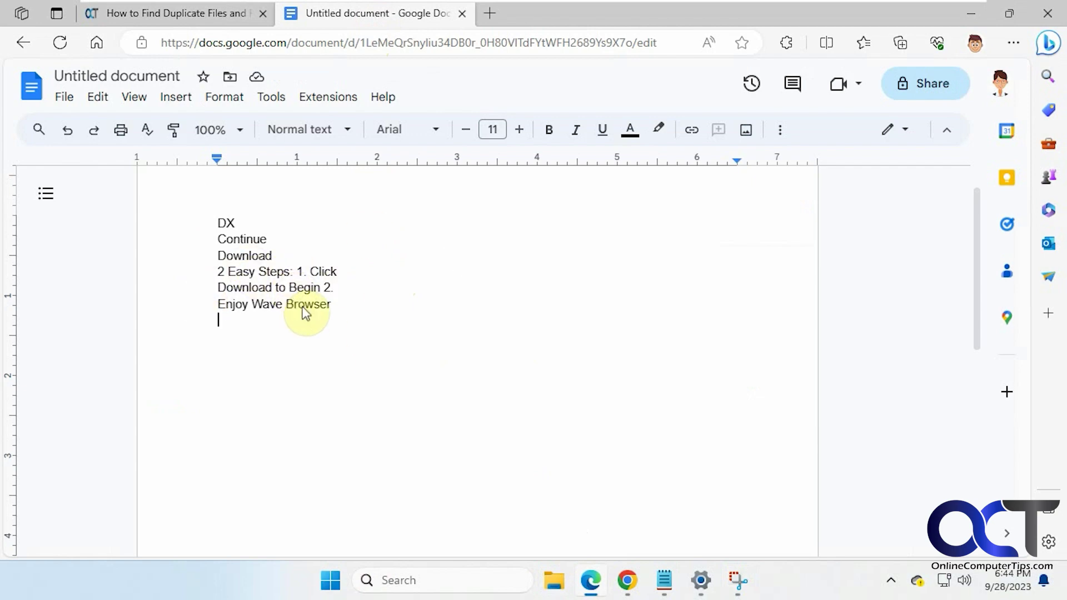
pyautogui.click(209, 17)
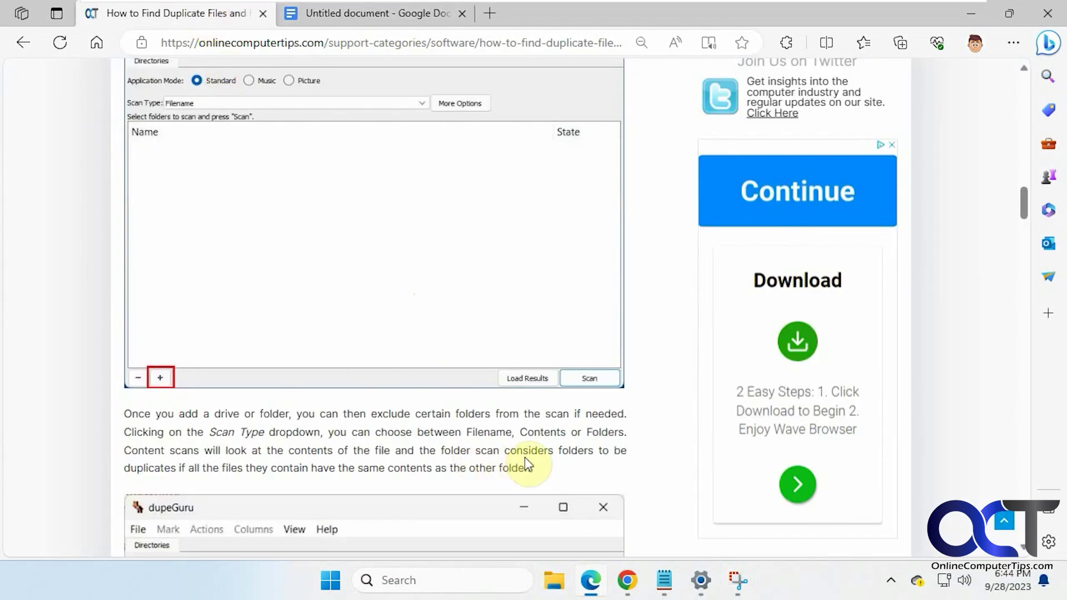
# Step: Select and deselect the paragraph under the screenshot, then bring up the Notepad note
pyautogui.moveTo(530, 469); pyautogui.dragTo(121, 410)
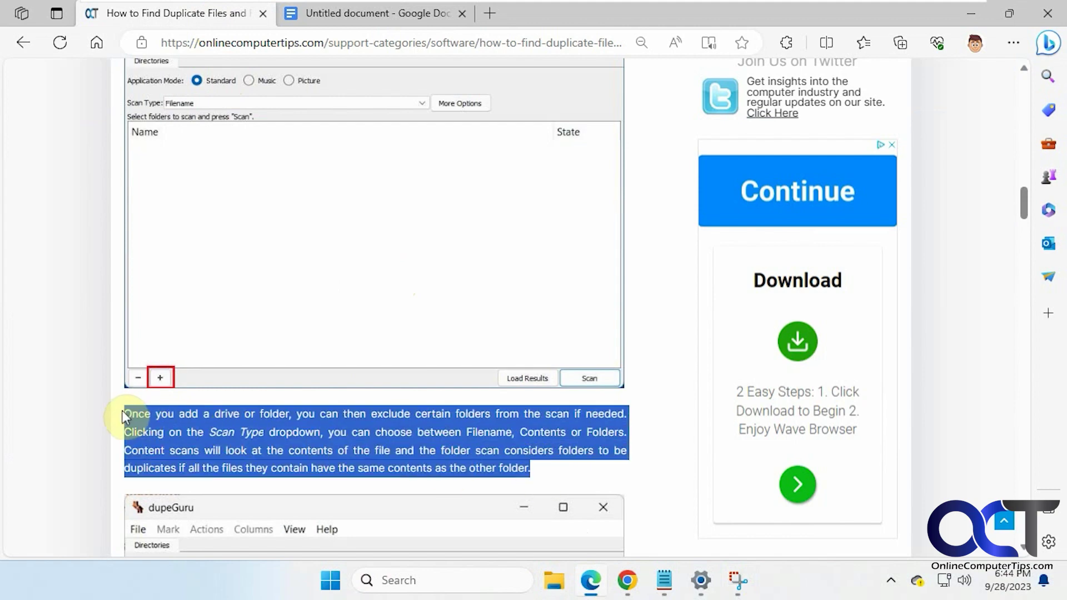
pyautogui.click(98, 379)
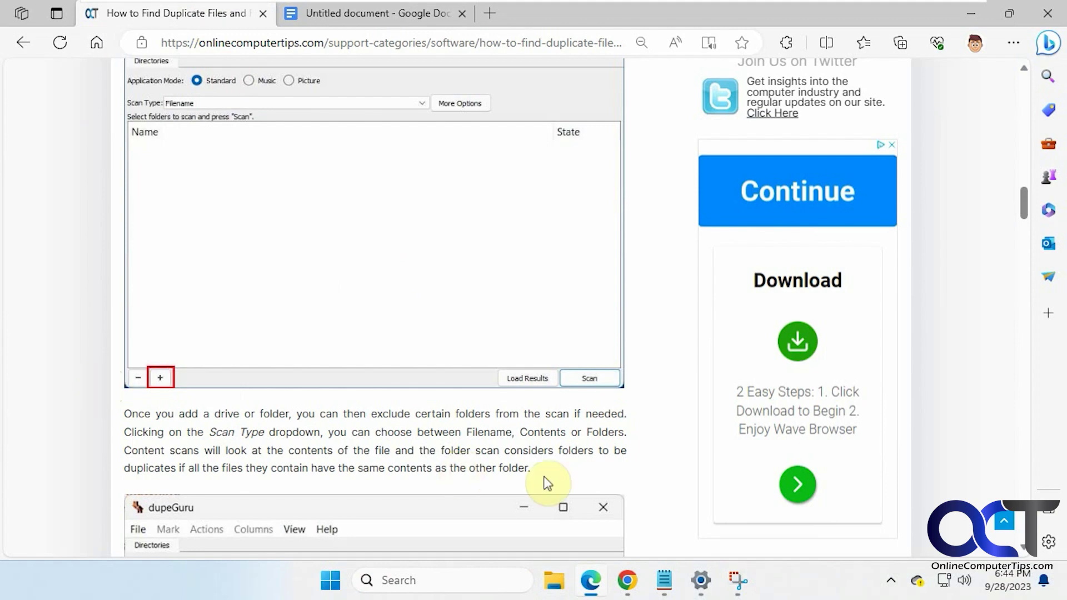
pyautogui.click(671, 580)
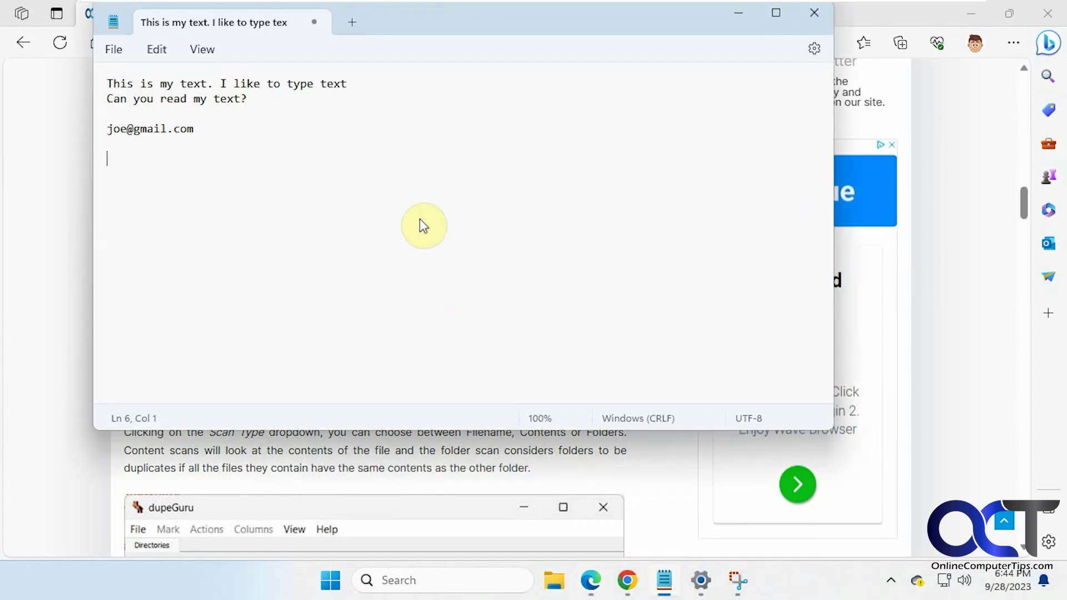
# Step: Snip the Notepad note's text and detect the text in it
pyautogui.click(738, 580)
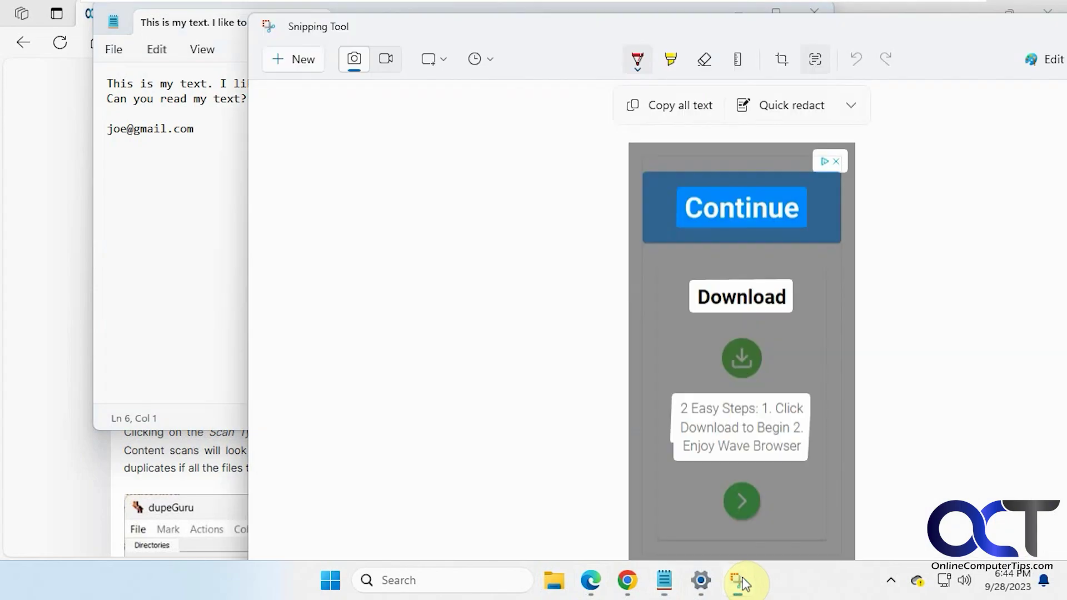
pyautogui.click(306, 60)
pyautogui.moveTo(99, 67); pyautogui.dragTo(389, 161)
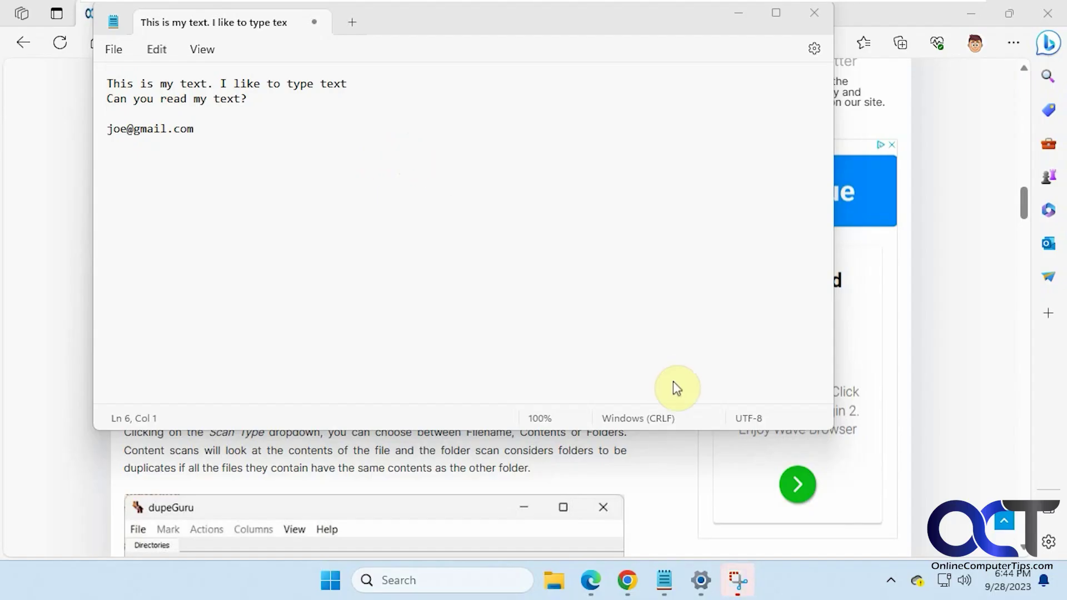
pyautogui.click(739, 580)
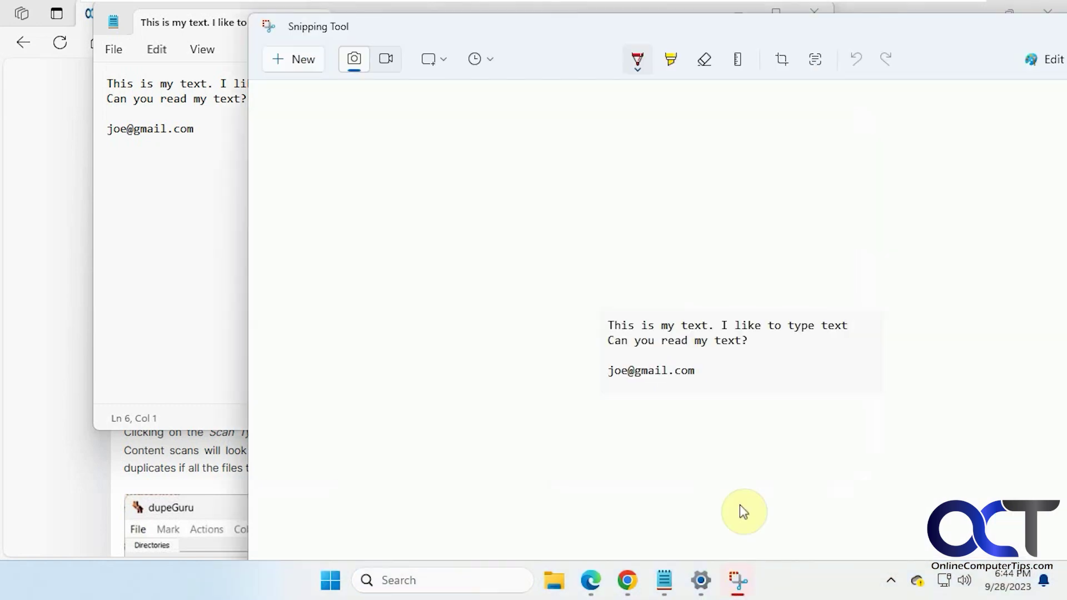
pyautogui.click(820, 58)
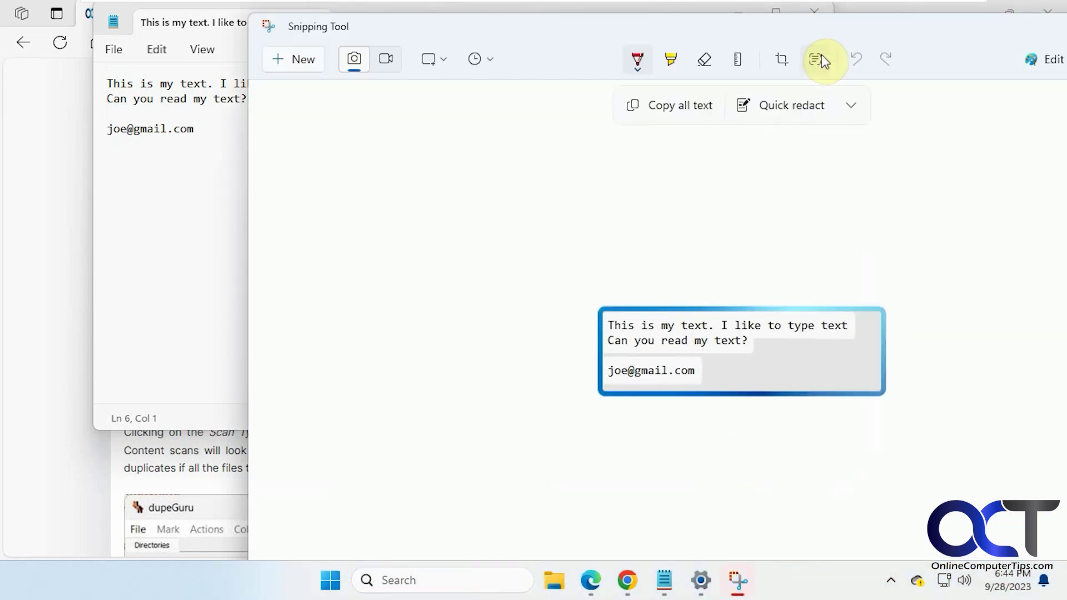
# Step: Quick-redact the e-mail address, then remove all redactions
pyautogui.click(811, 102)
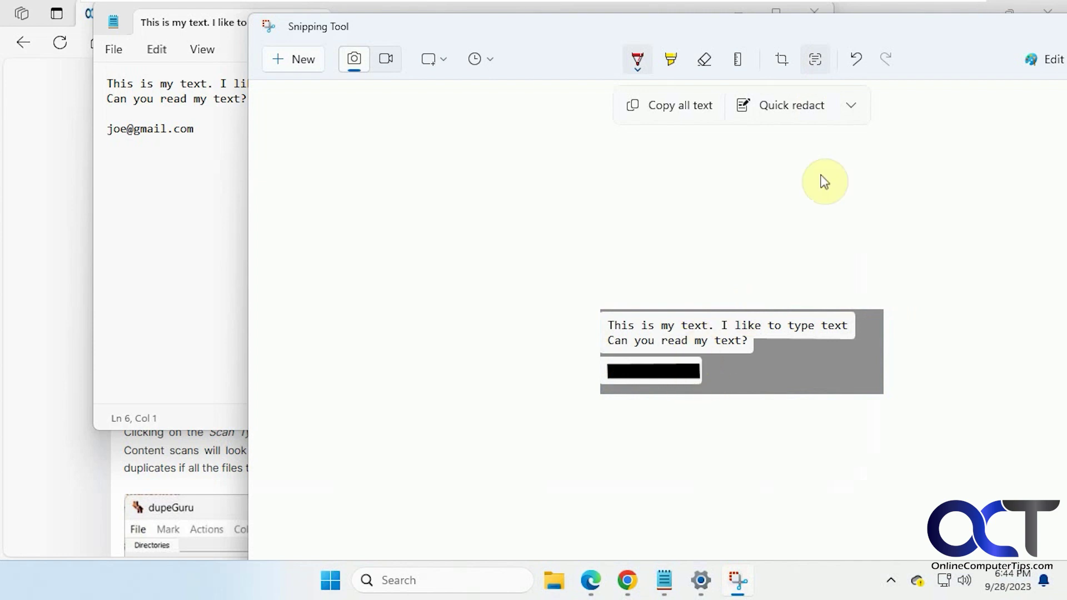
pyautogui.click(851, 105)
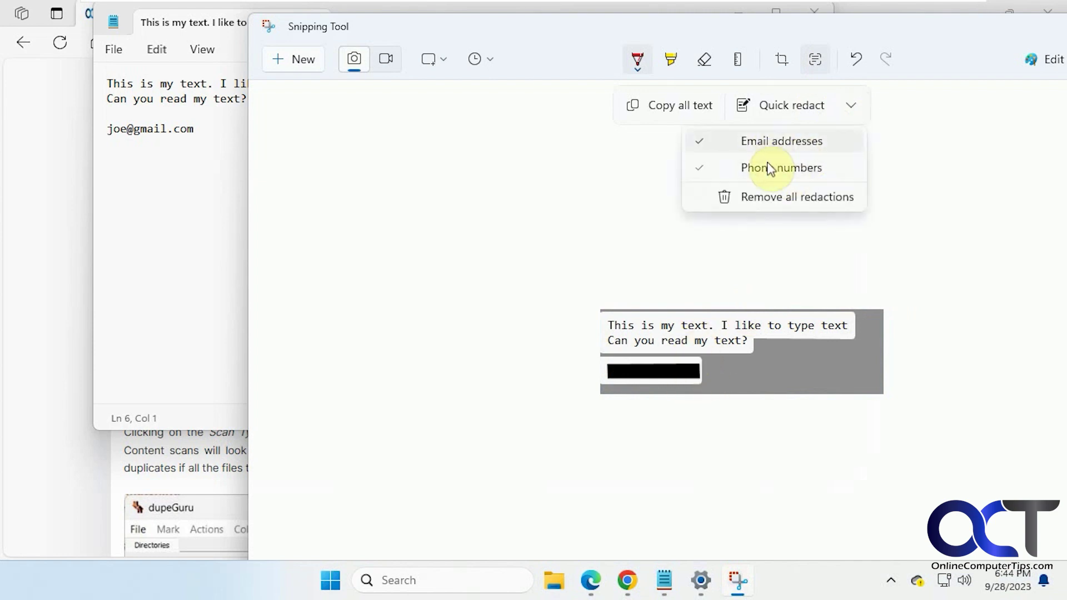
pyautogui.click(780, 198)
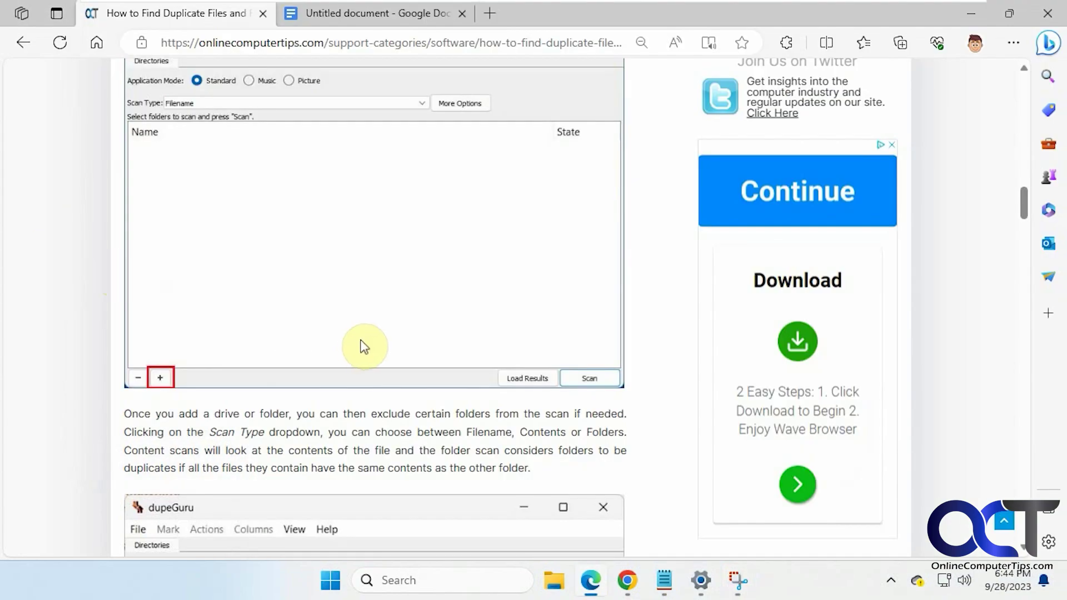
# Step: Scroll to the article's Hawaii Explorer search-results screenshot and snip it
pyautogui.scroll(10, 364, 346)
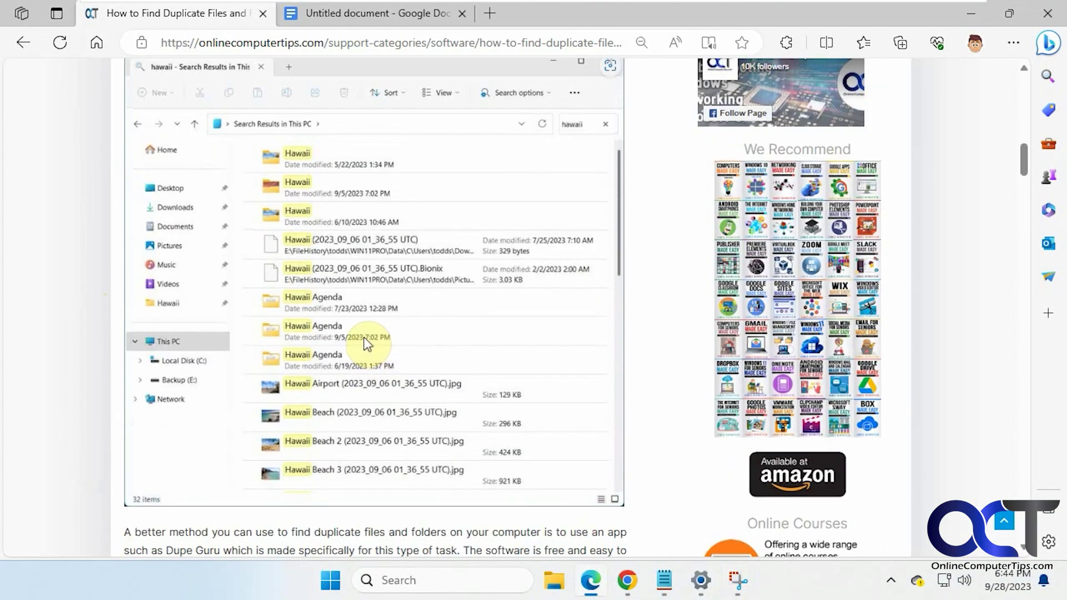
pyautogui.scroll(1, 422, 302)
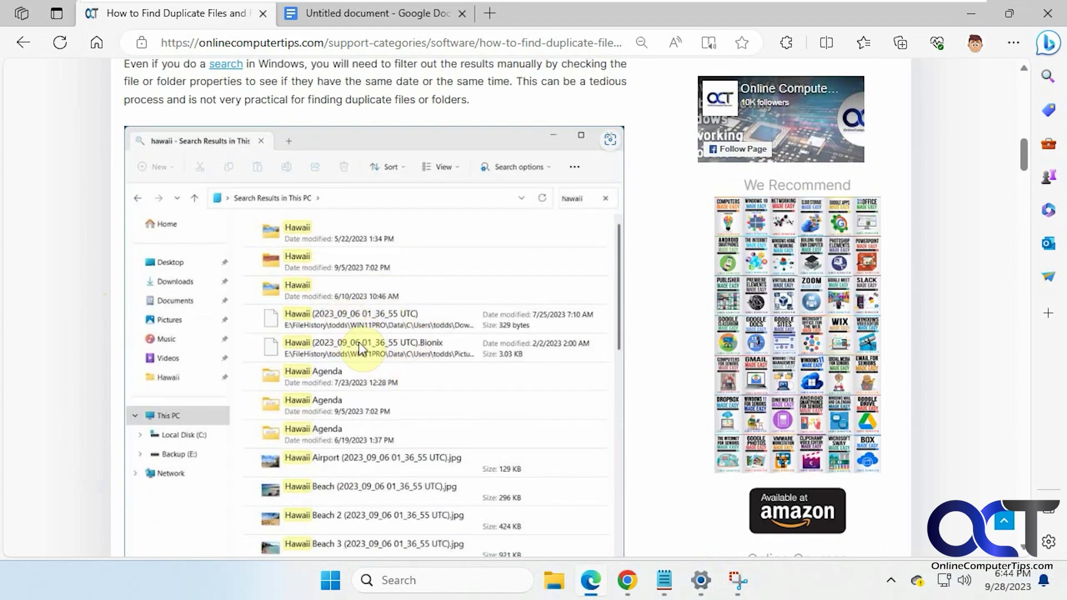
pyautogui.click(738, 580)
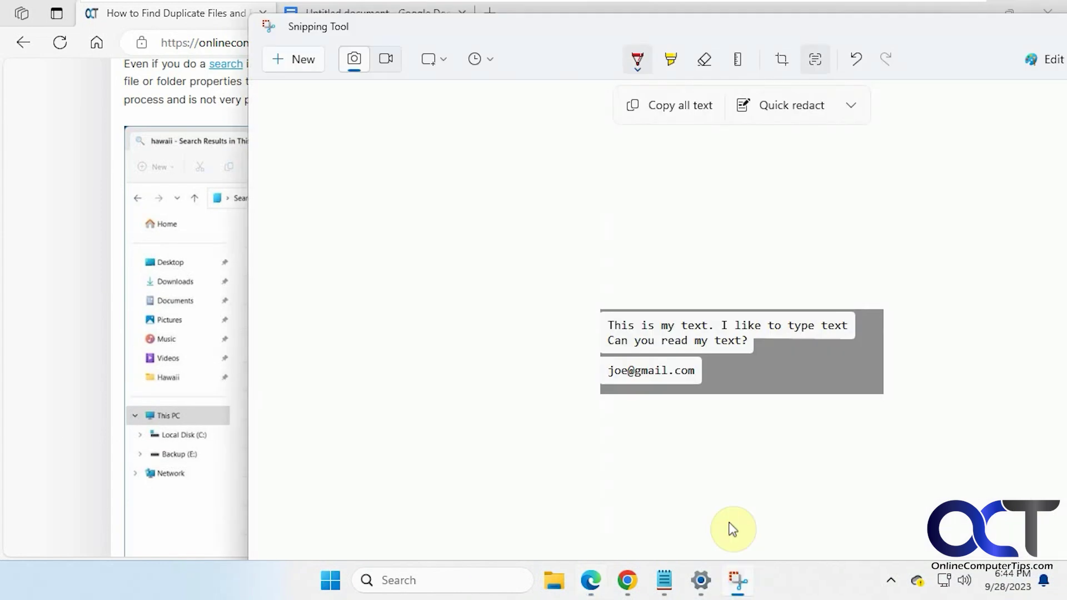
pyautogui.click(296, 60)
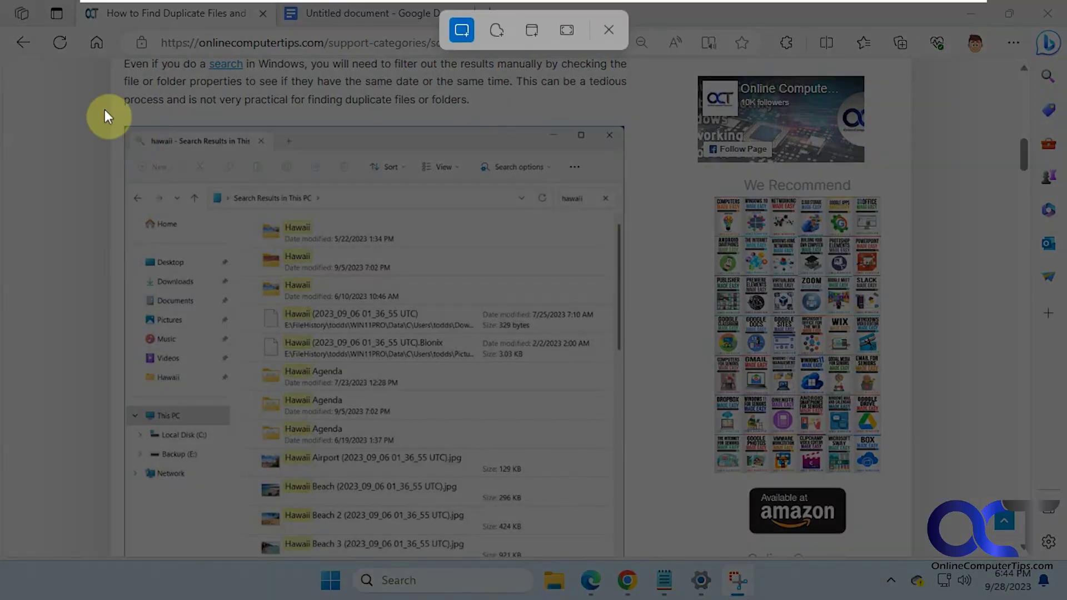
pyautogui.moveTo(114, 114); pyautogui.dragTo(628, 547)
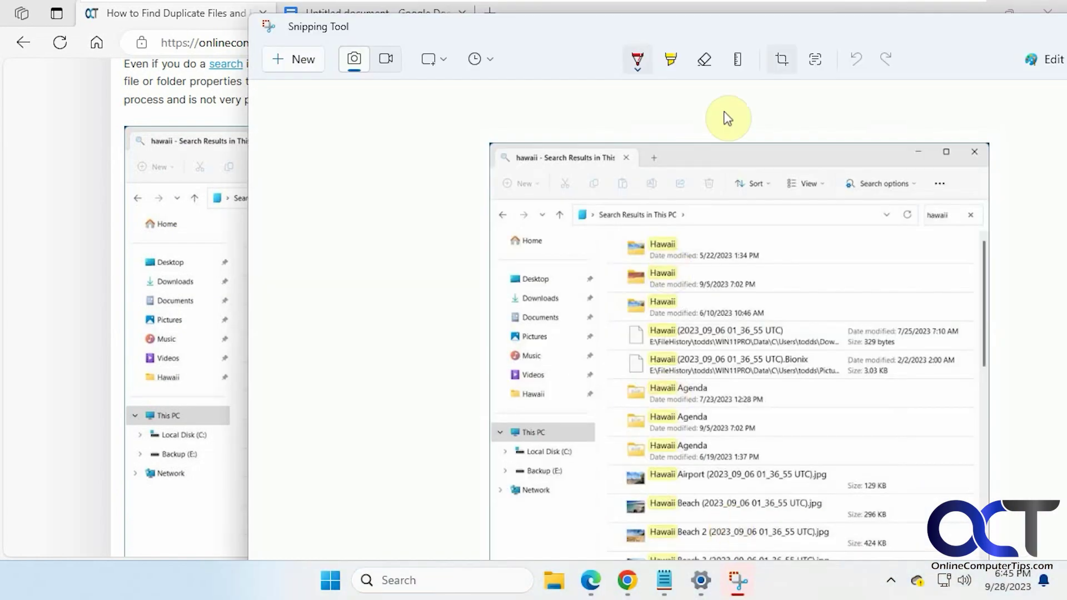
# Step: Detect and copy all of the screenshot's text, then return to the Google Docs document
pyautogui.click(814, 60)
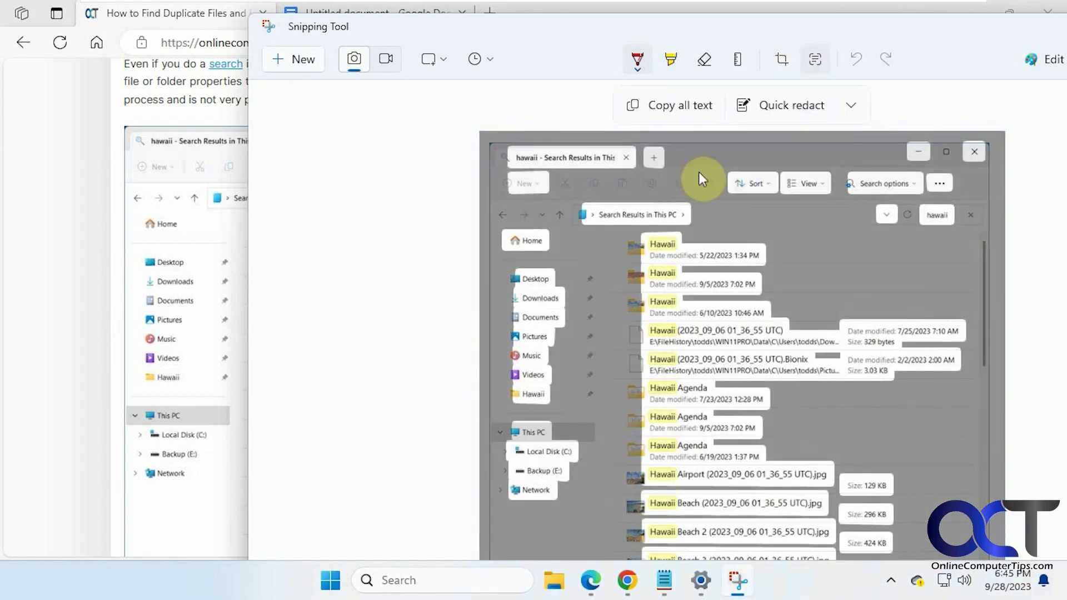
pyautogui.scroll(1, 723, 261)
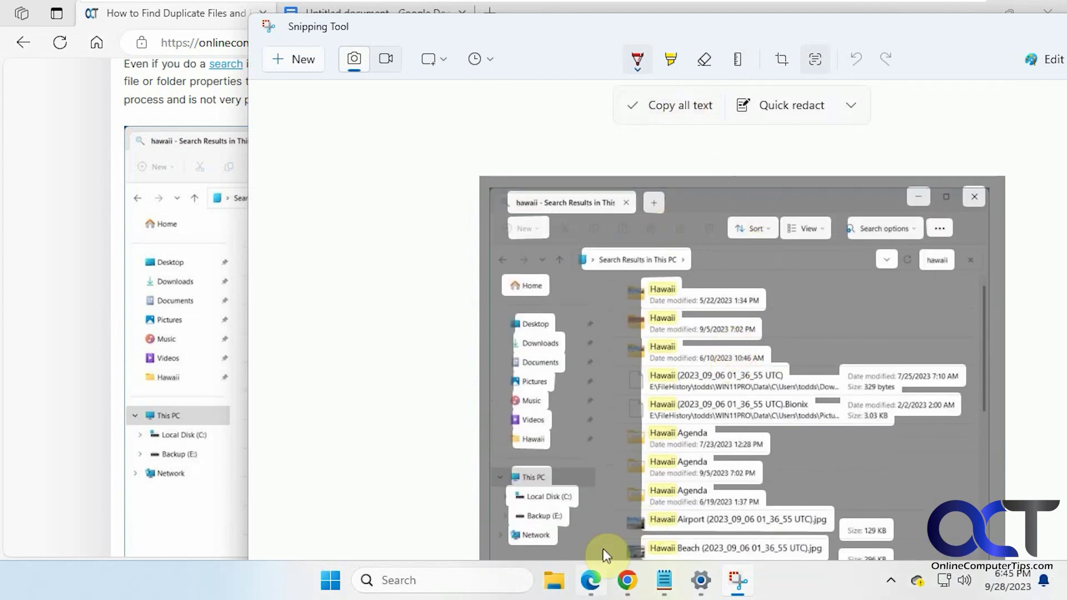
pyautogui.click(590, 580)
pyautogui.click(417, 15)
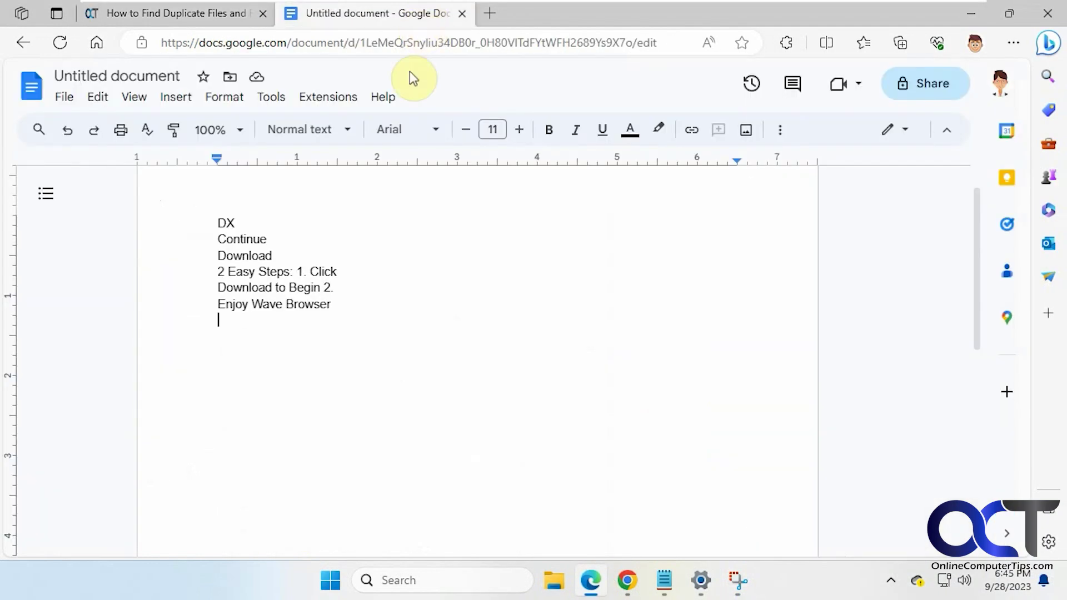
# Step: Undo the pasted ad text, paste the Hawaii search-results file listings, and review them through 'Hawaii Agenda'
pyautogui.hotkey('ctrl', 'z')
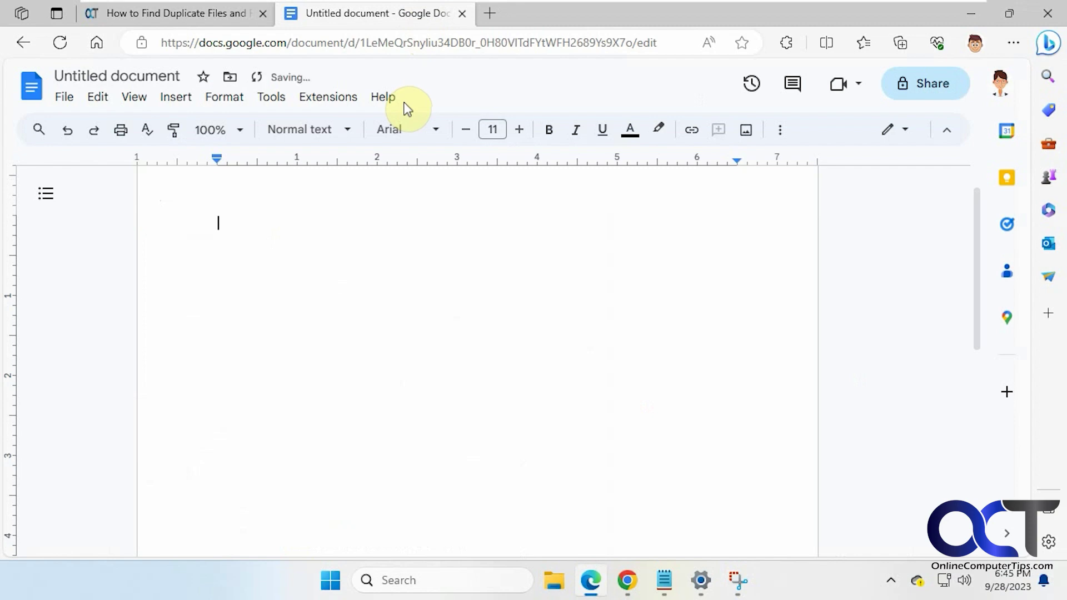
pyautogui.hotkey('ctrl', 'v')
pyautogui.scroll(10, 551, 344)
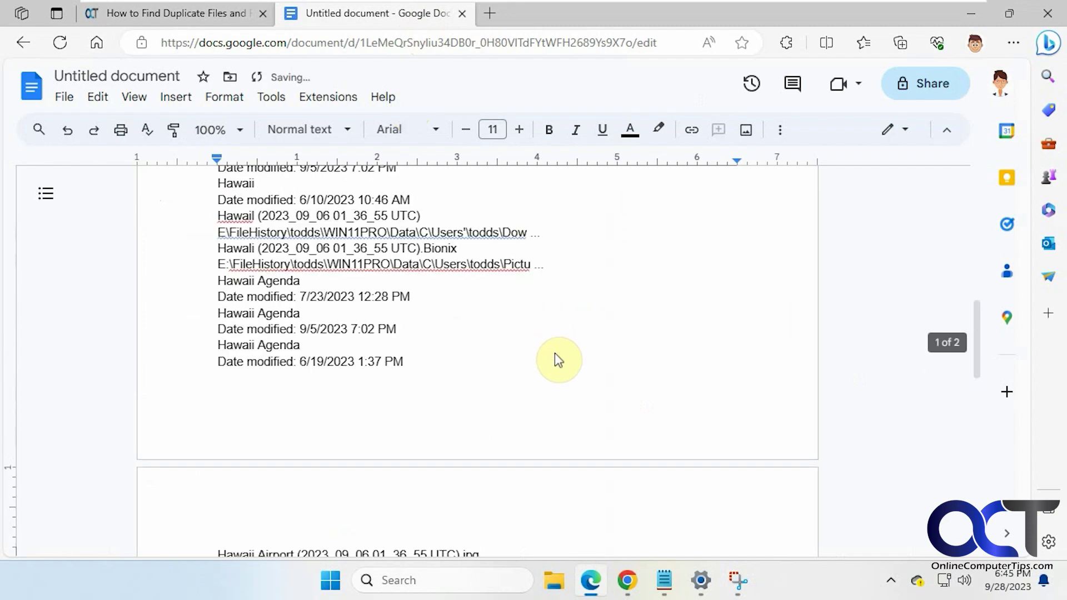
pyautogui.scroll(5, 548, 345)
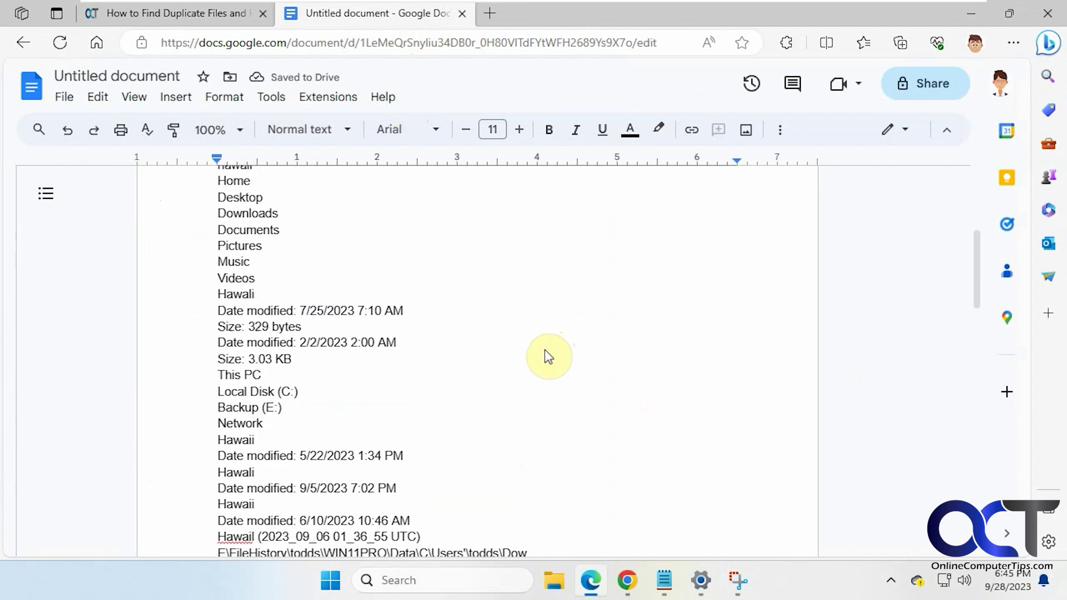
pyautogui.scroll(2, 549, 356)
pyautogui.scroll(-3, 548, 356)
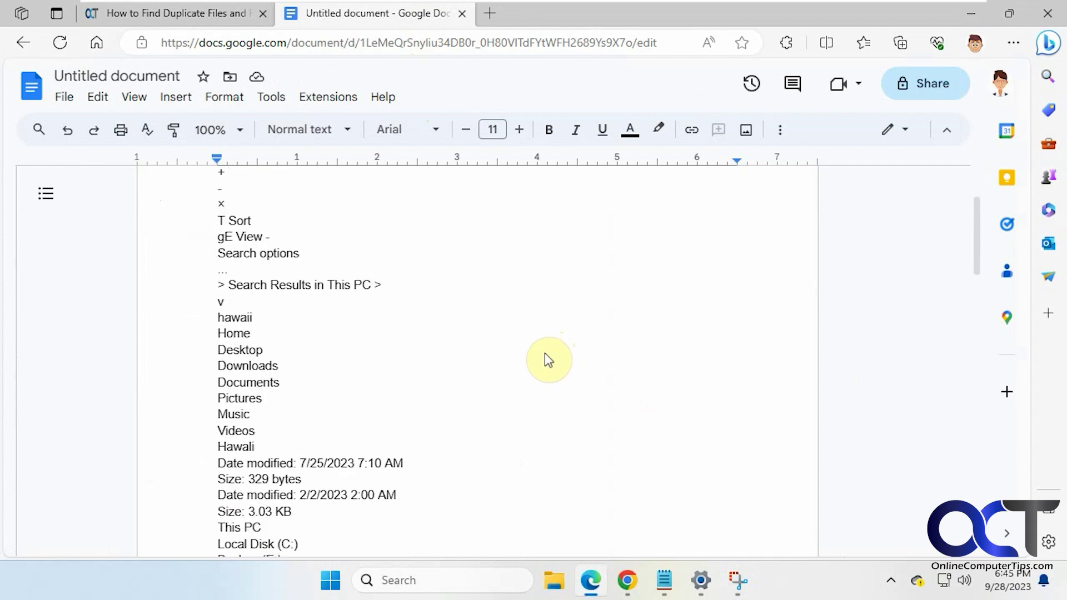
pyautogui.scroll(-1, 512, 351)
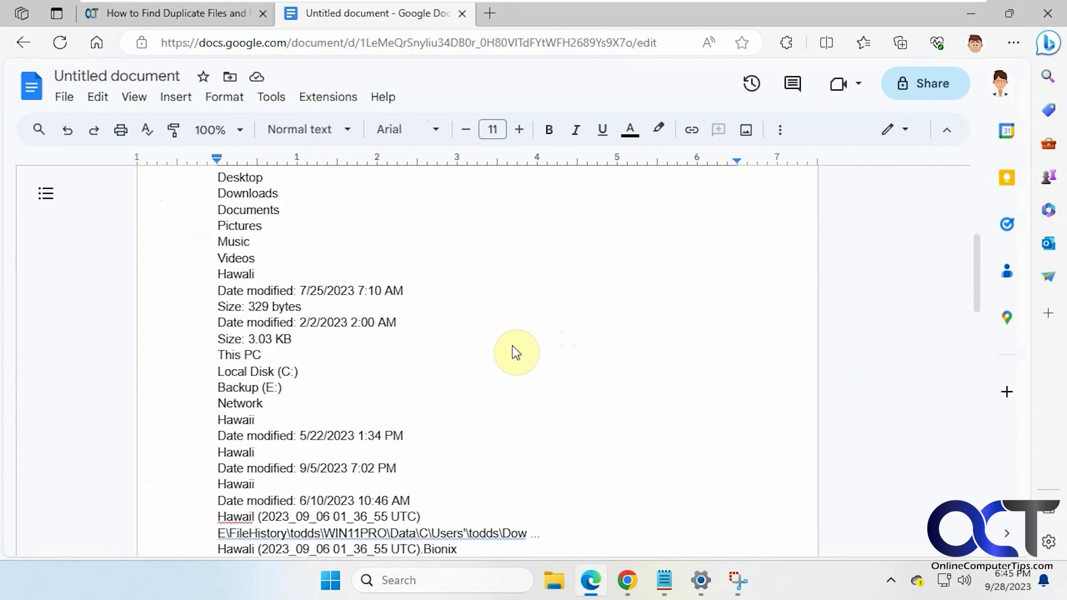
pyautogui.scroll(-4, 514, 350)
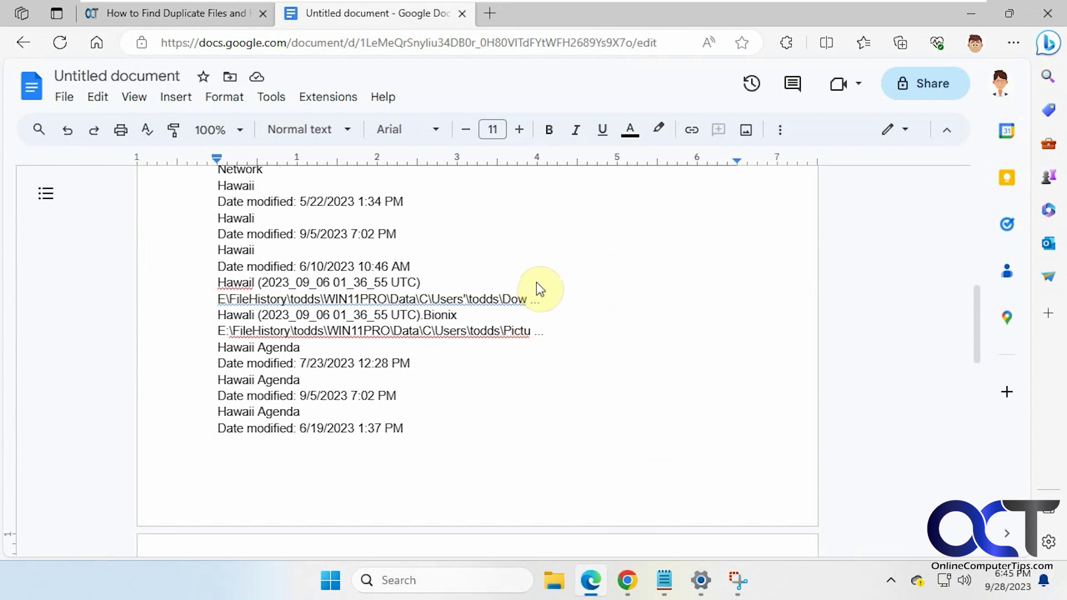
pyautogui.click(738, 580)
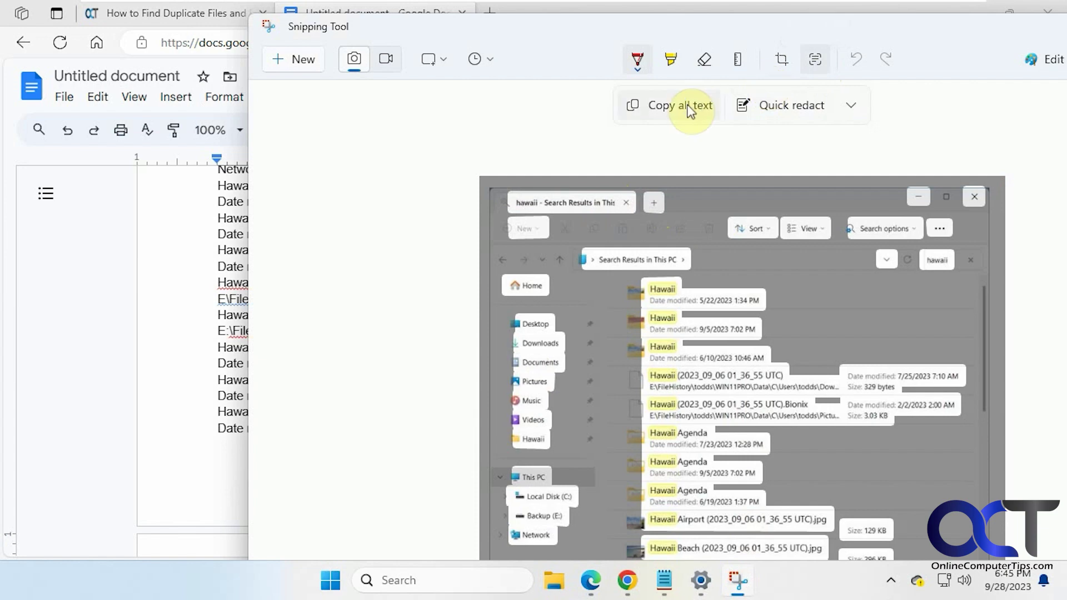
# Step: Bring Settings forward, then minimize it to leave the Snipping Tool Hawaii capture in front
pyautogui.click(701, 580)
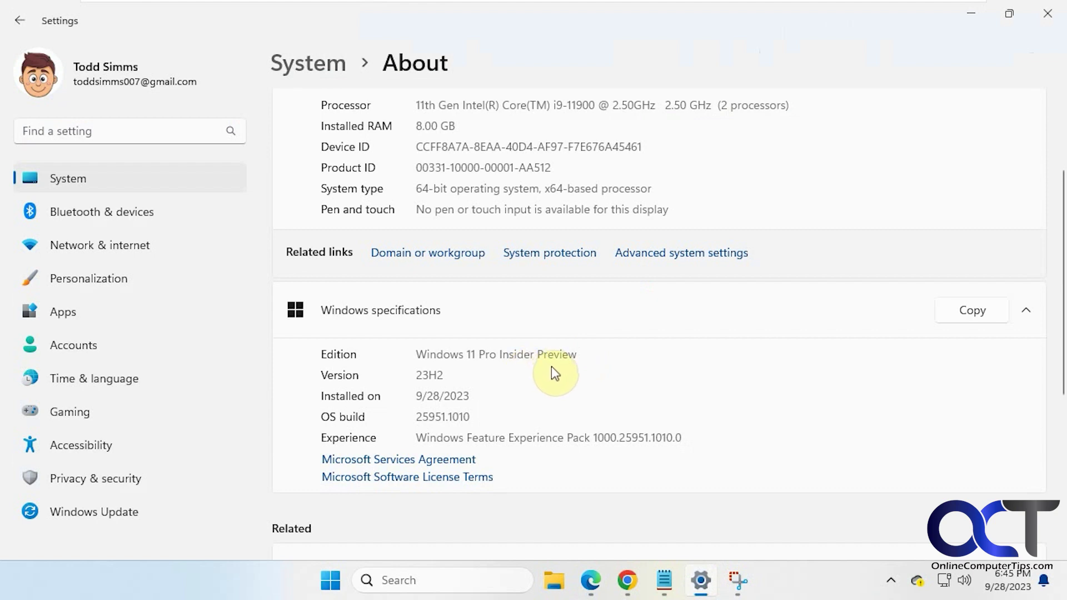
pyautogui.moveTo(702, 584)
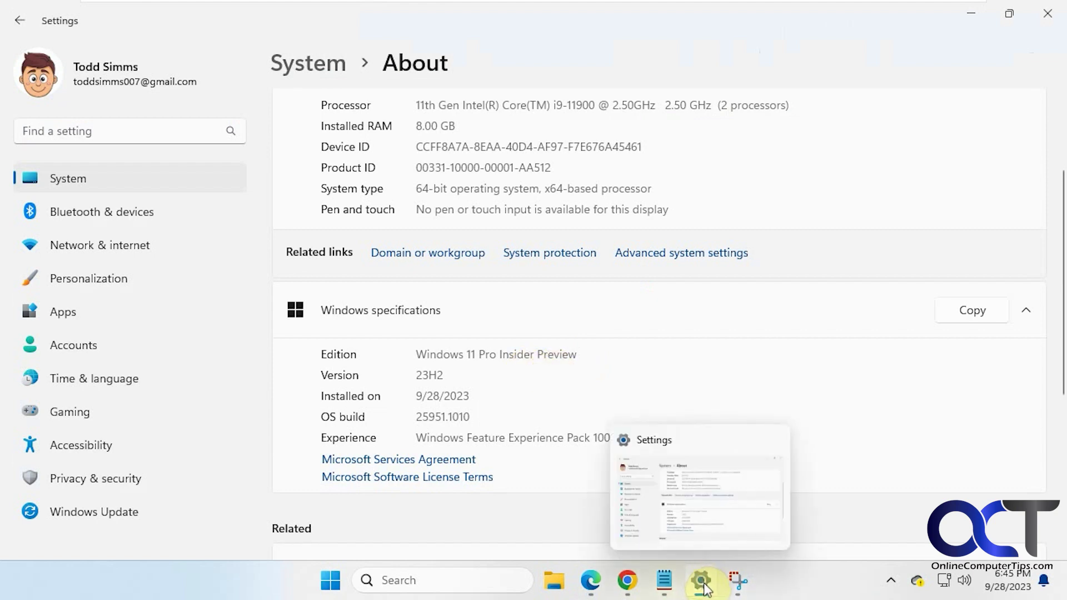
pyautogui.click(703, 585)
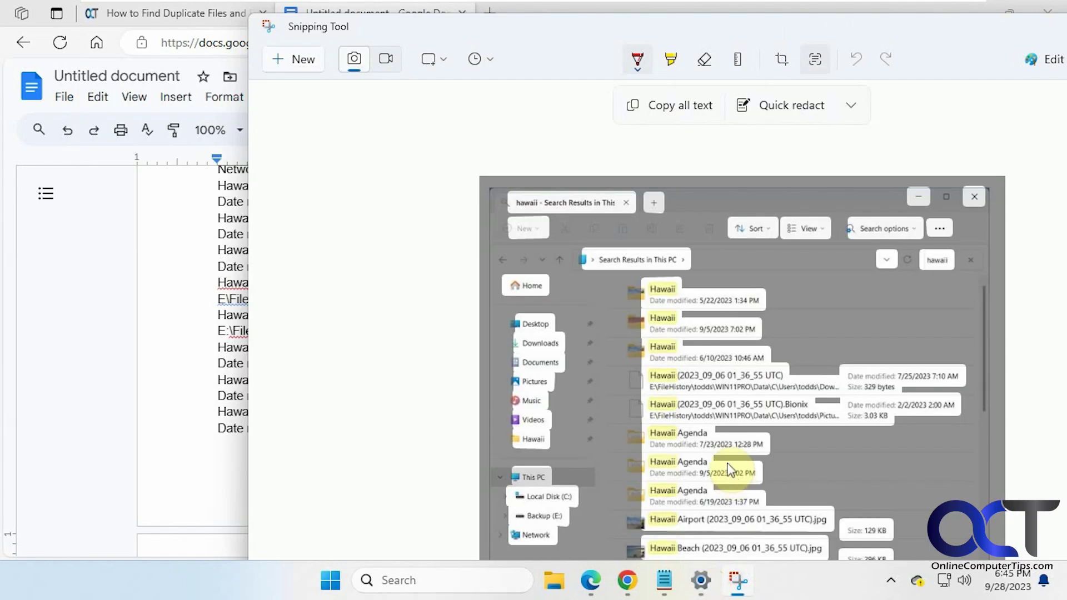